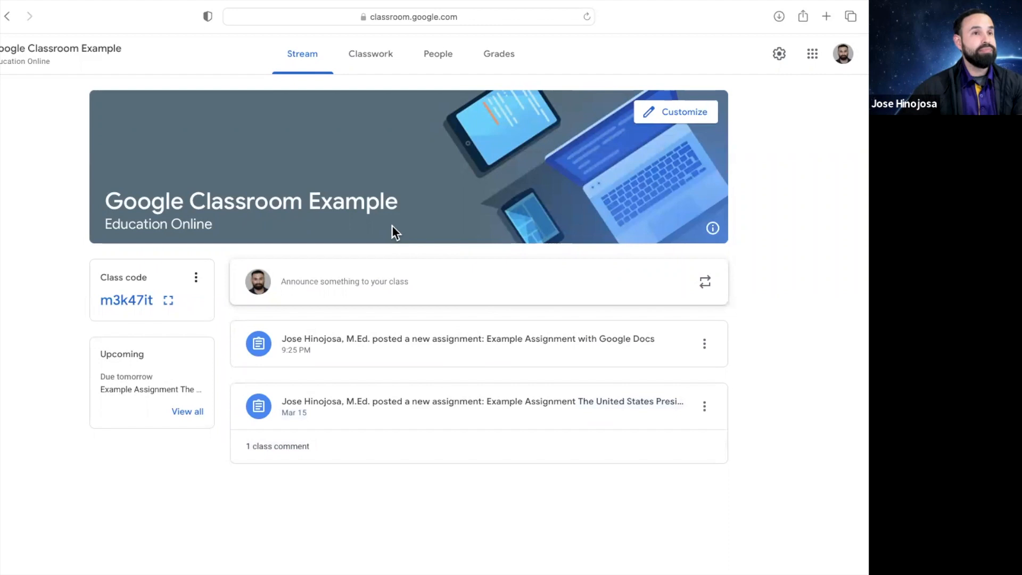
From the Classwork tab, start a new Assignment through the Create menu
left_click(378, 68)
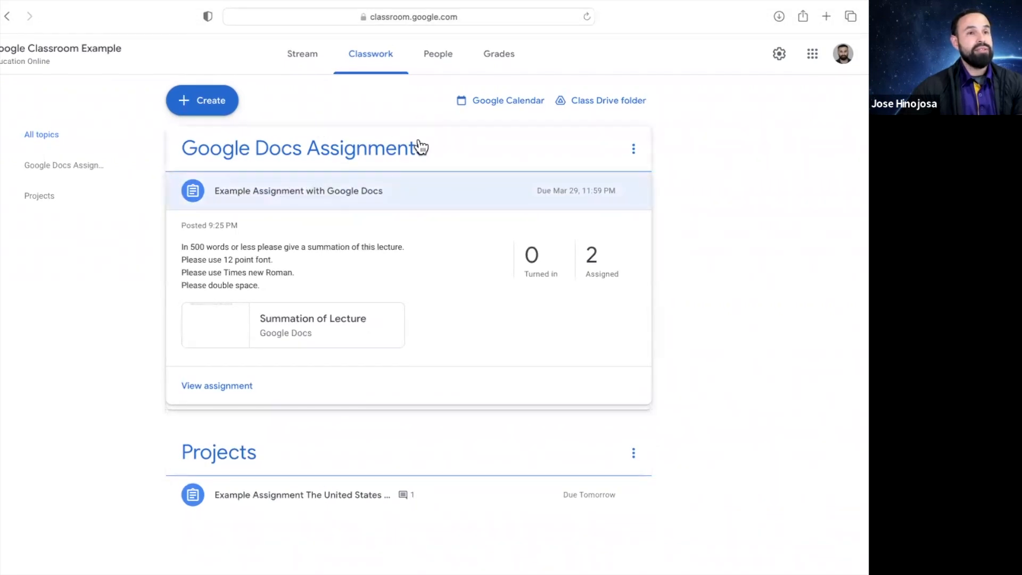
left_click(446, 145)
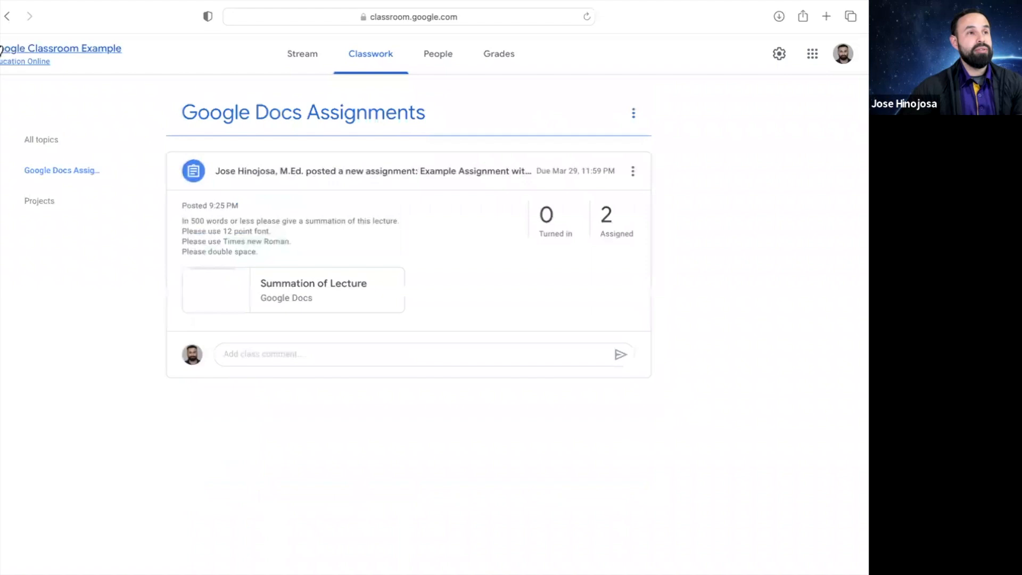
left_click(7, 16)
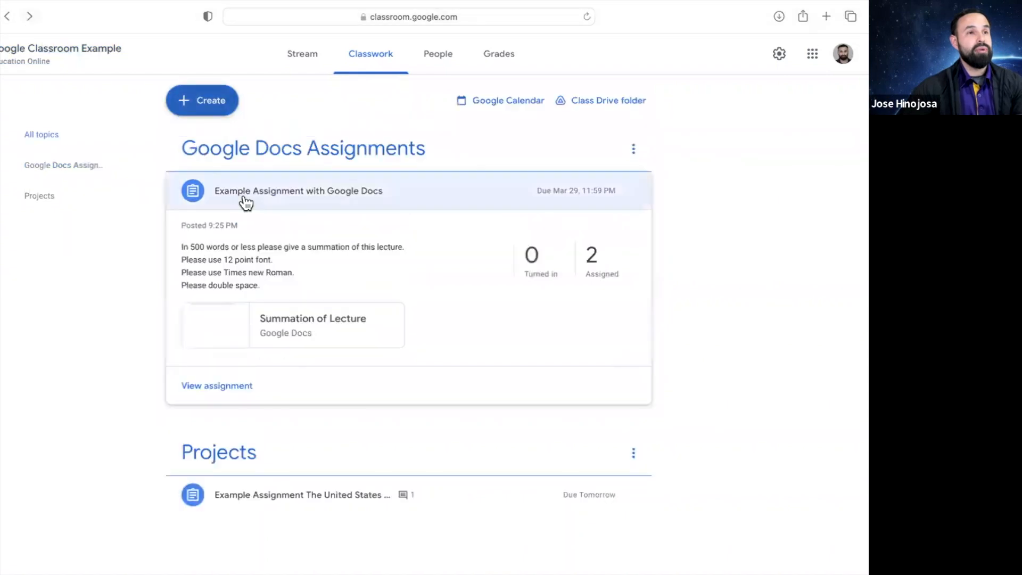
left_click(222, 108)
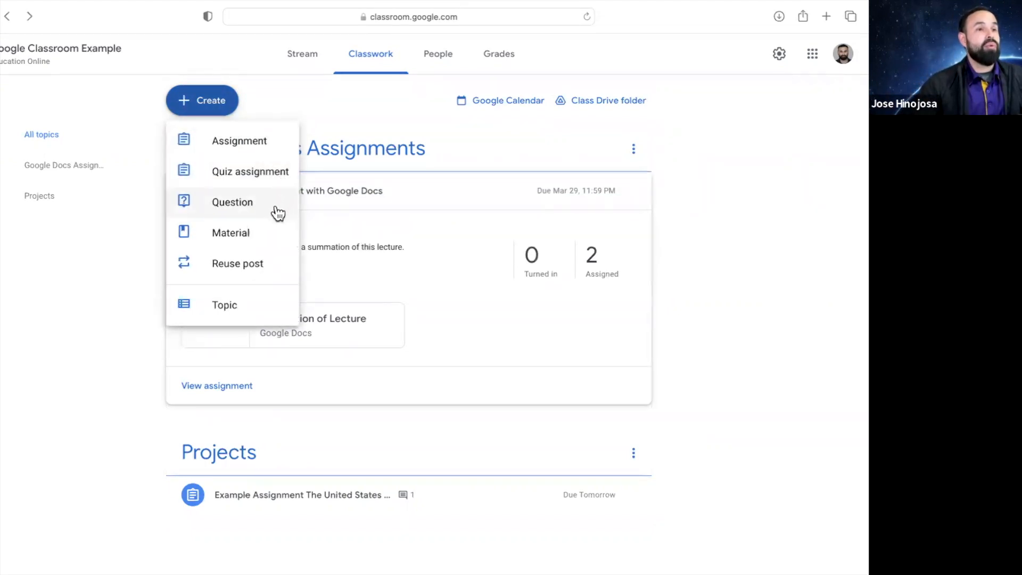
left_click(259, 150)
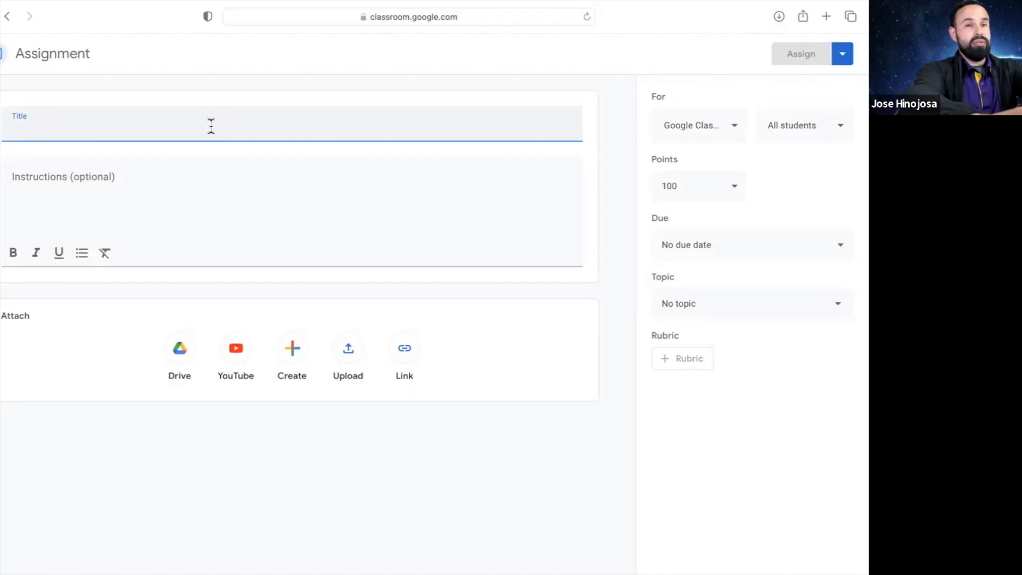
Title the new assignment 'Google Sheet Assignment Example'
type("Goole")
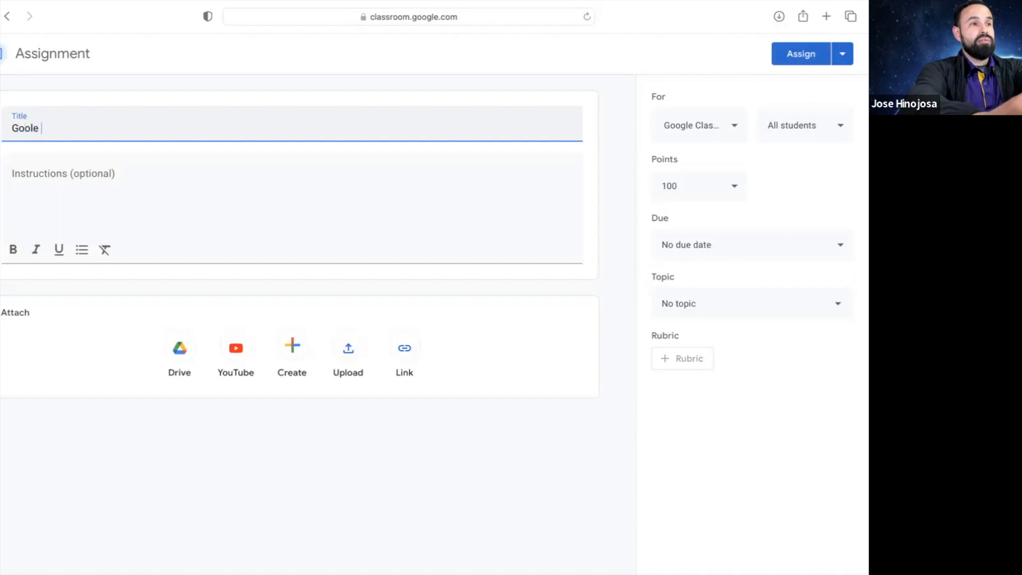
key("BackSpace")
key("BackSpace")
type("gle")
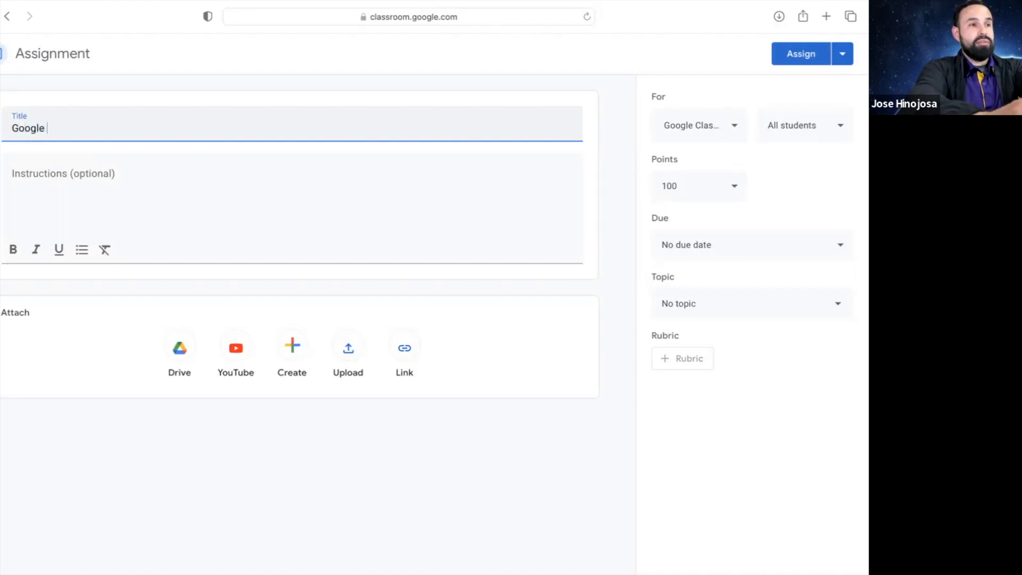
type(" S")
type("eh")
key("BackSpace")
key("BackSpace")
type("heet ")
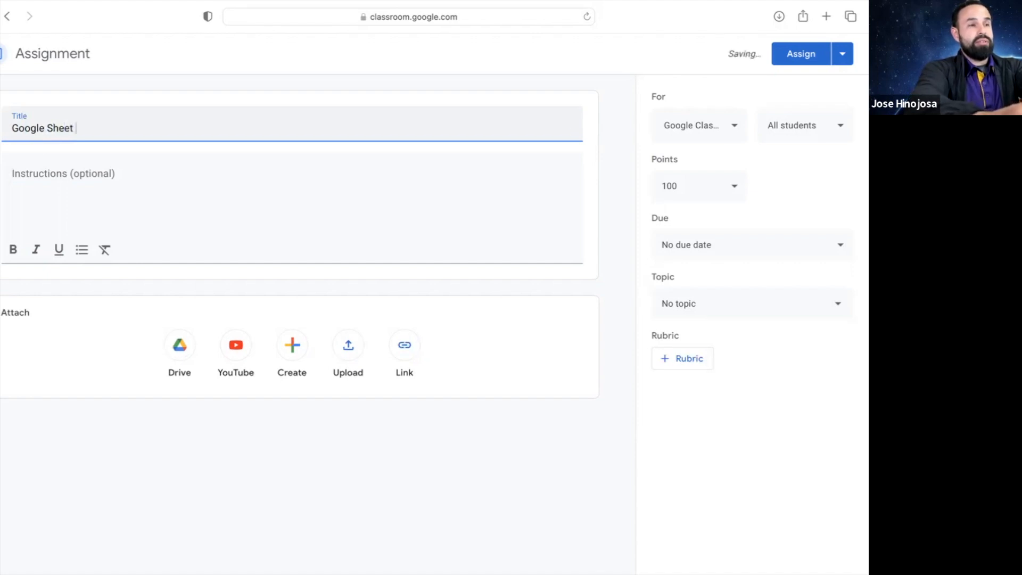
type("A")
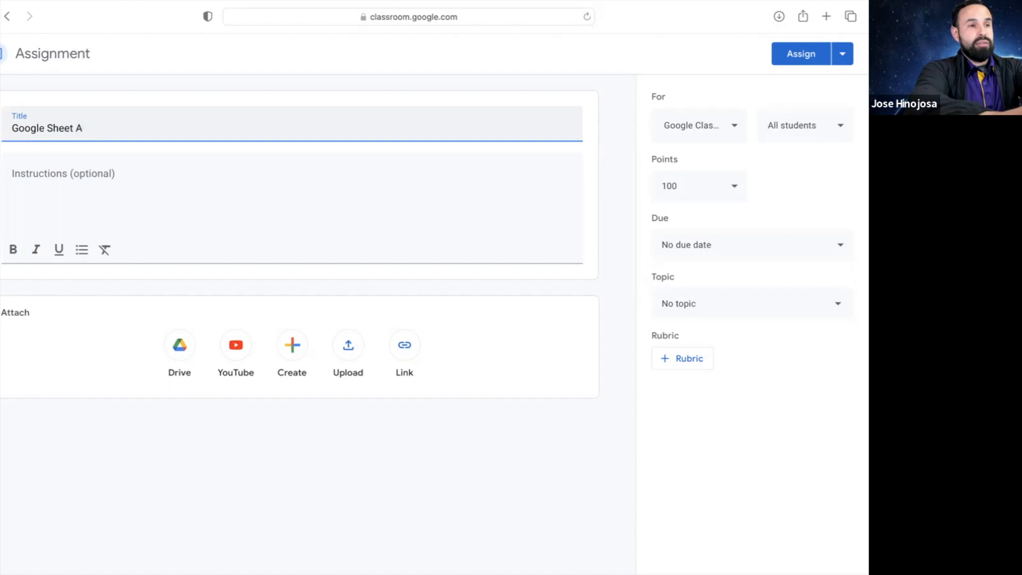
type("ssig")
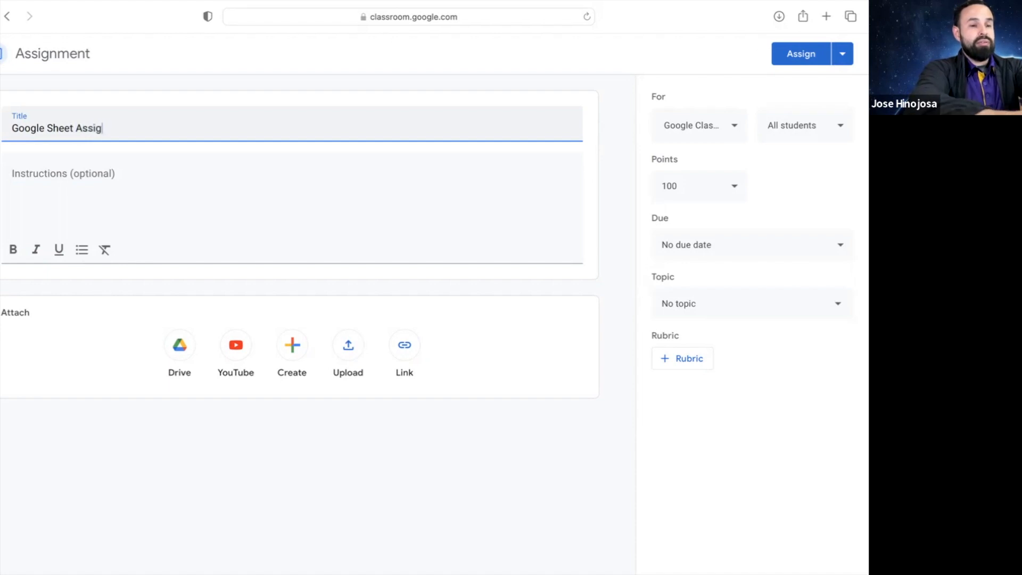
type("nment ")
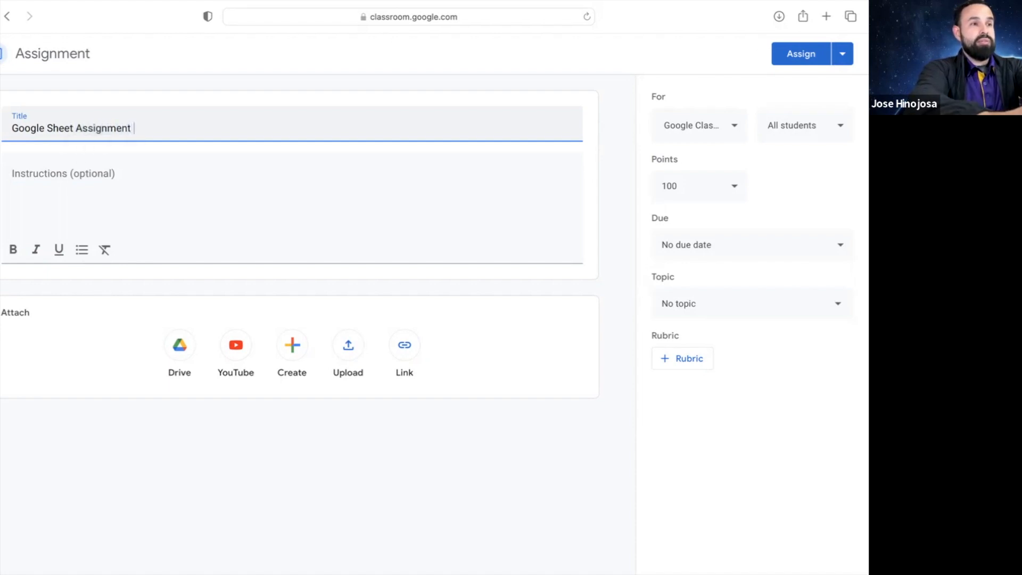
type("Example")
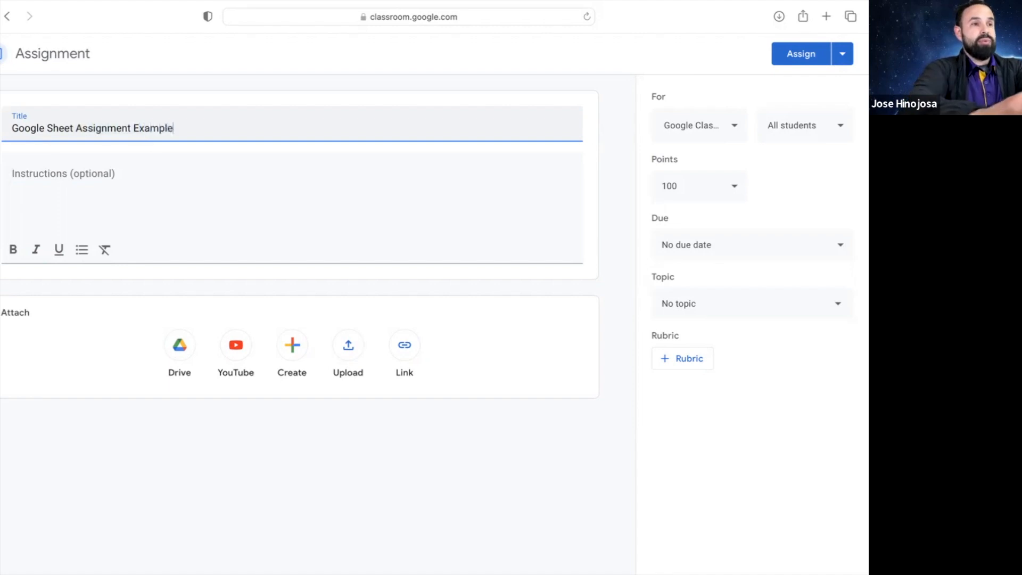
left_click(224, 171)
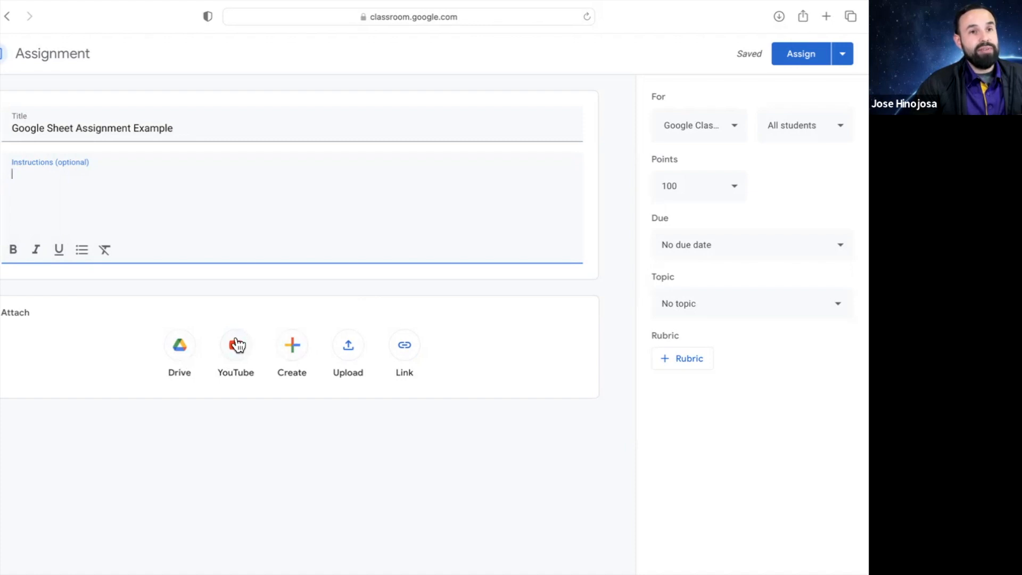
Attach 'Google Sheets Example Assignment' from Drive's Recent files to the assignment
left_click(180, 353)
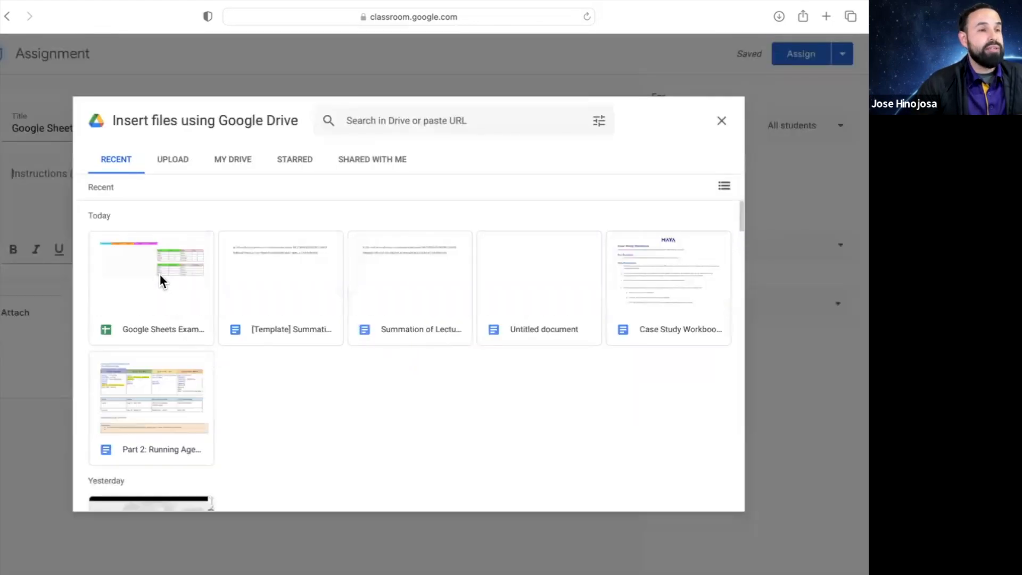
left_click(132, 283)
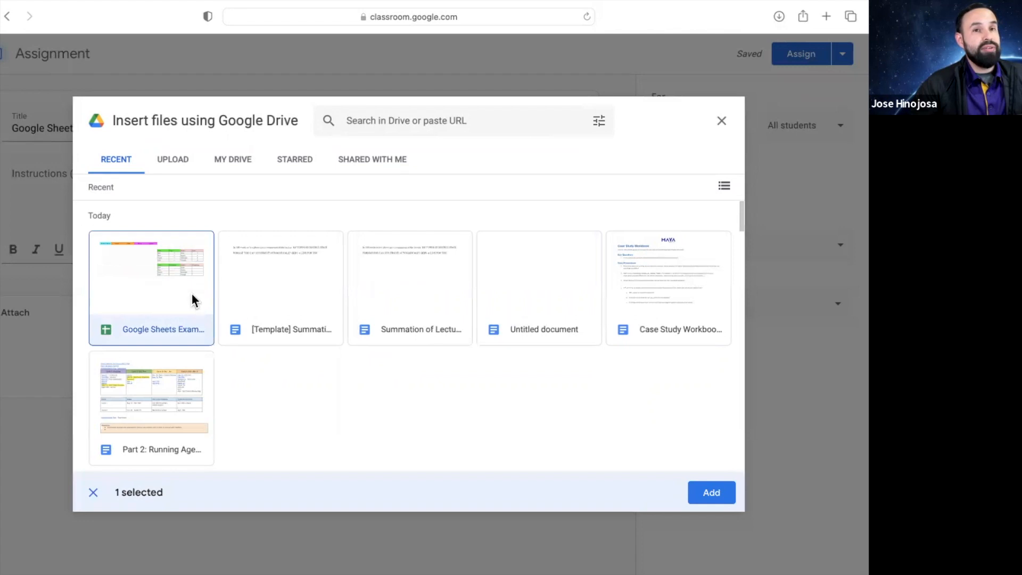
left_click(711, 496)
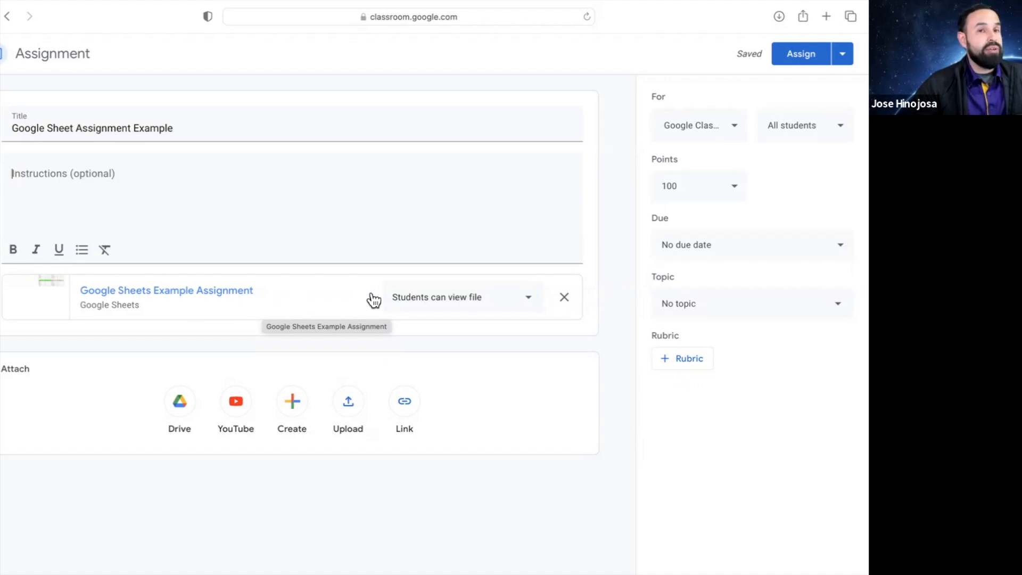
left_click(434, 302)
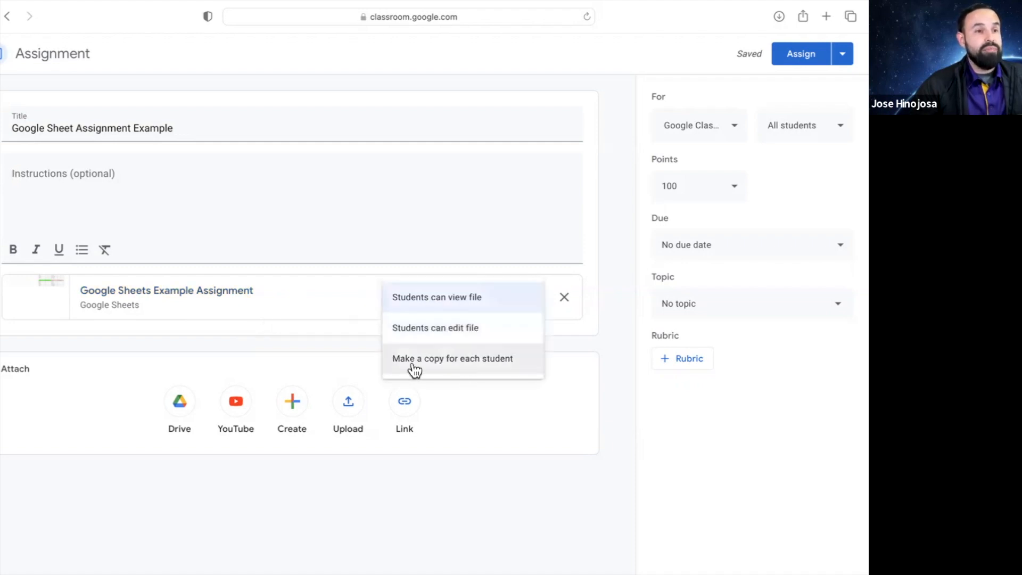
Set the attachment to 'Make a copy for each student' and open the spreadsheet in Sheets
left_click(482, 365)
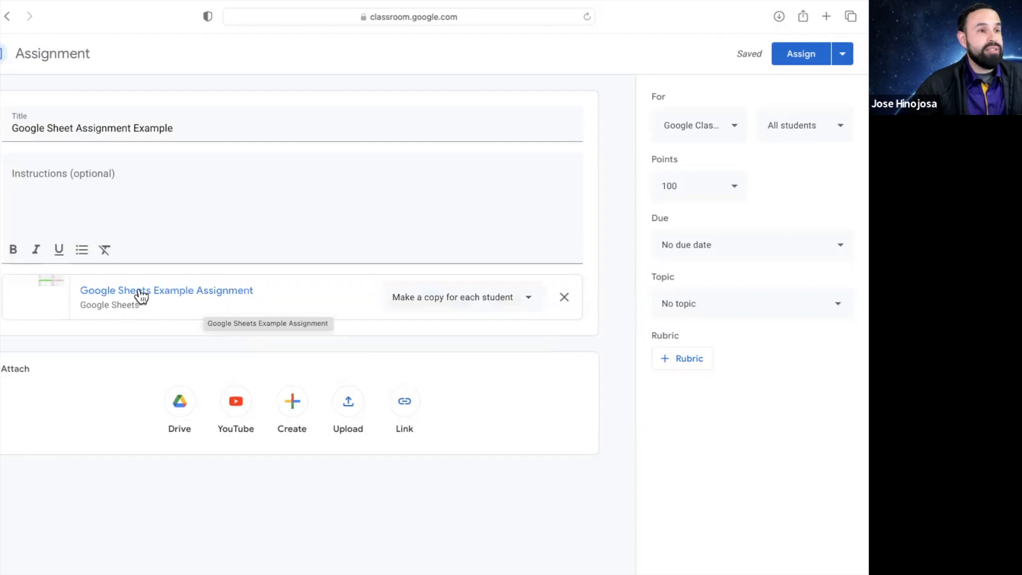
left_click(164, 290)
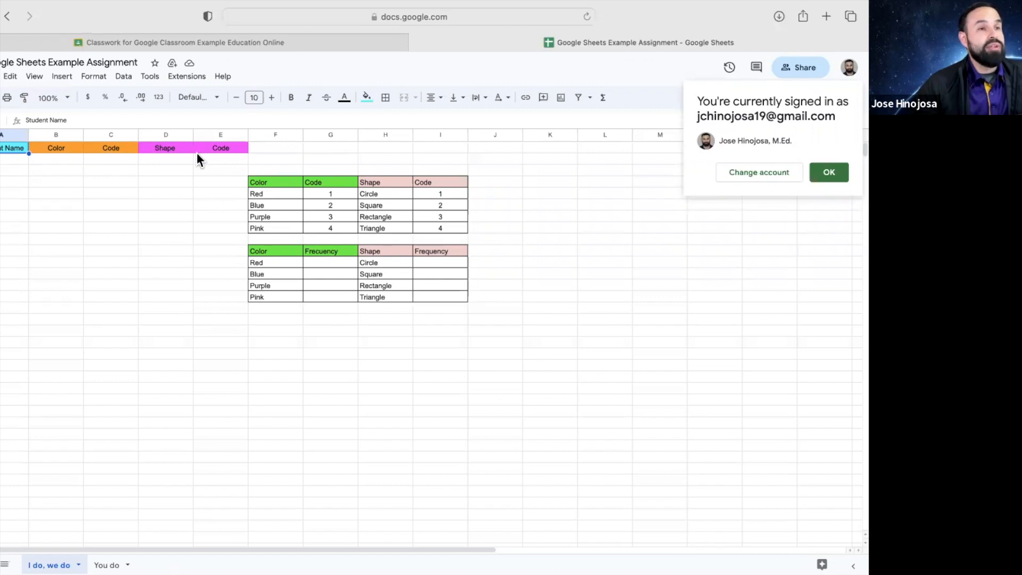
left_click(11, 165)
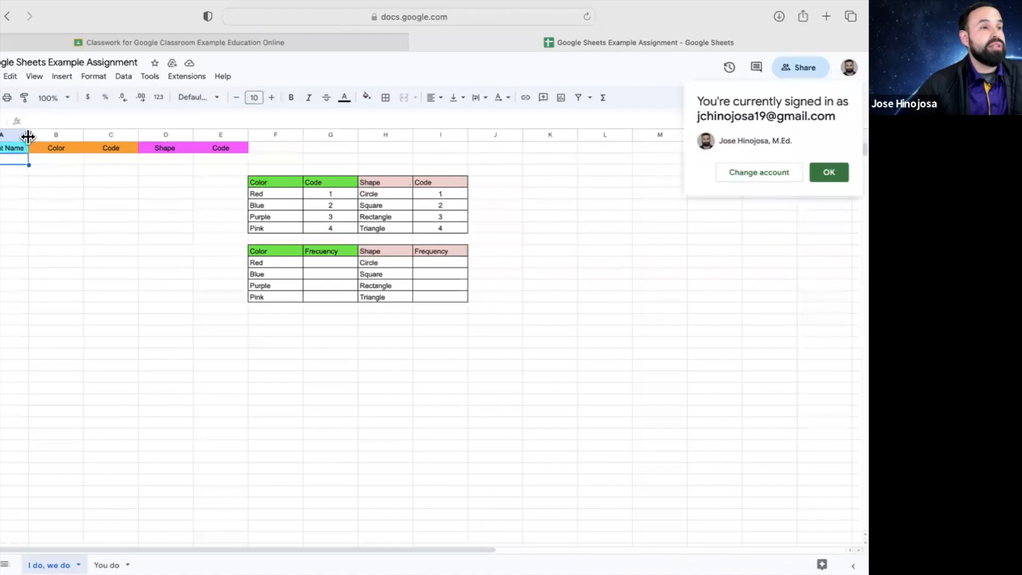
Widen column A, enter a student's full name in A2, and dismiss the account notice
left_click_drag(28, 137, 53, 136)
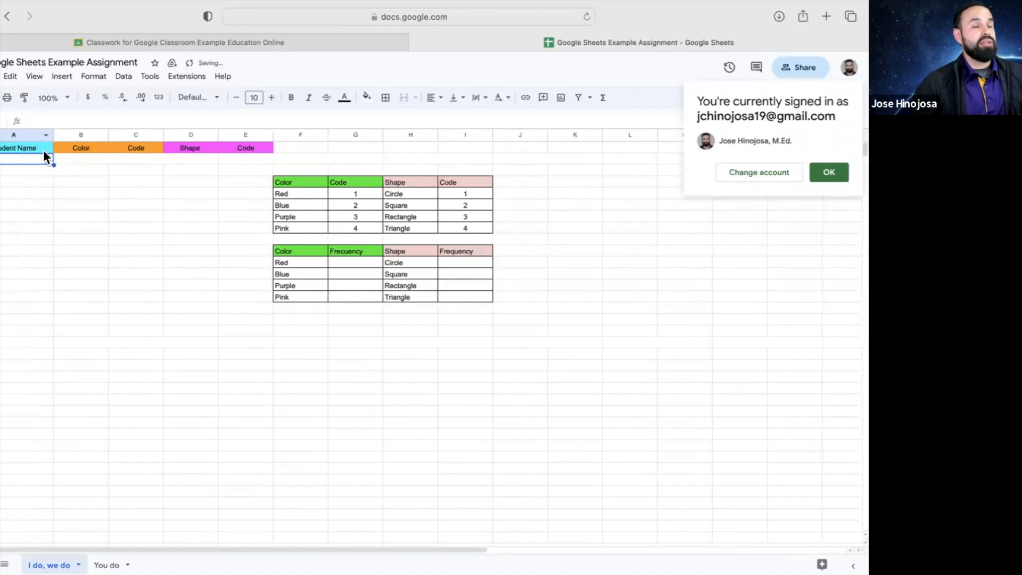
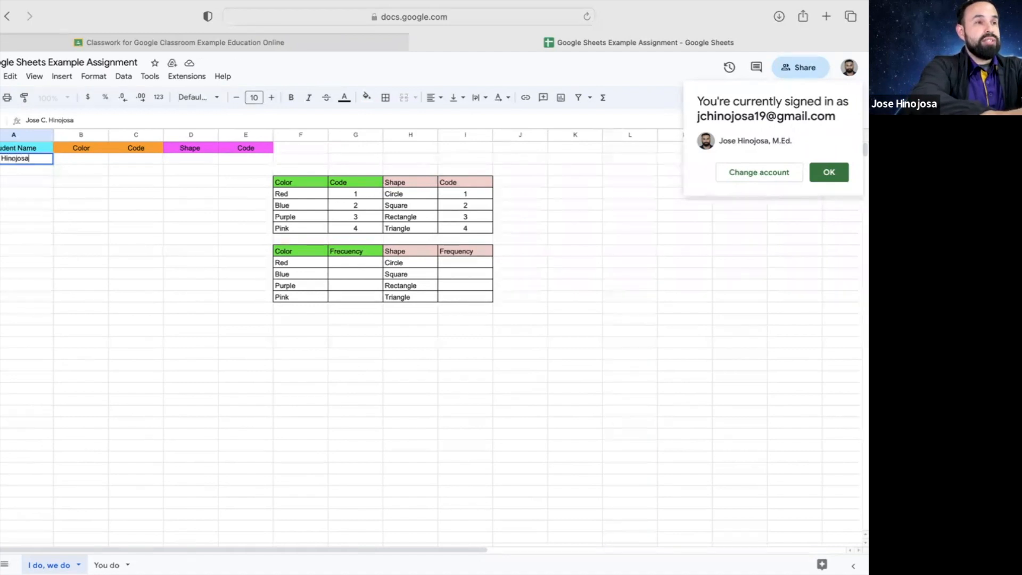
left_click(89, 159)
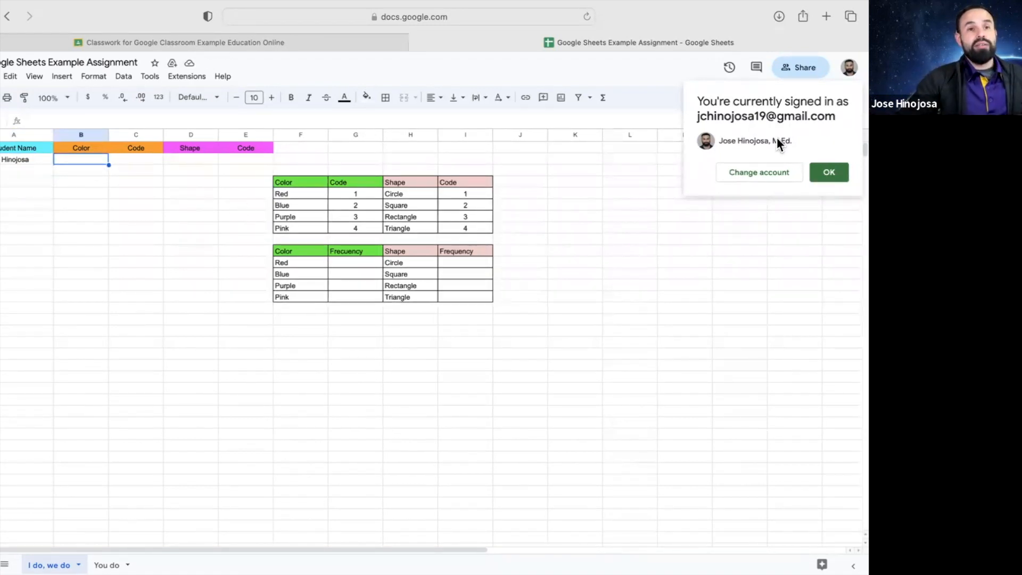
left_click(815, 175)
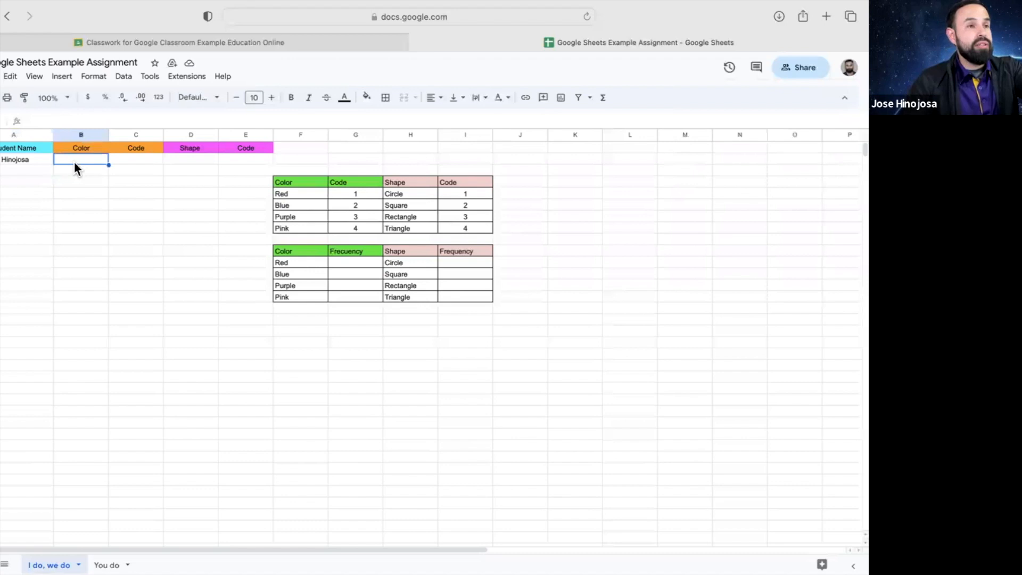
Enter color Blue with code 2 for the first student
type("Blue")
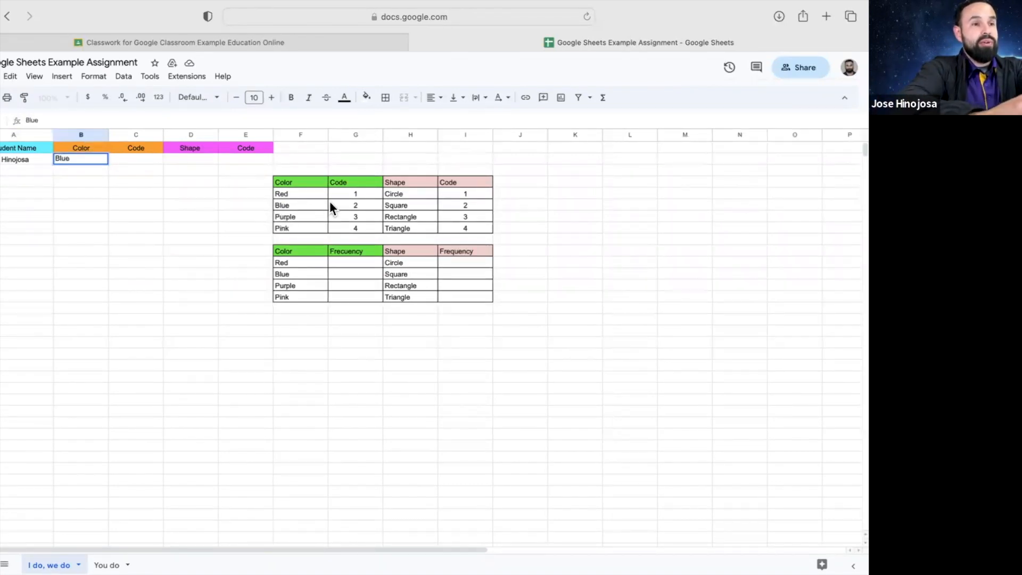
left_click(139, 157)
type("2")
left_click(145, 178)
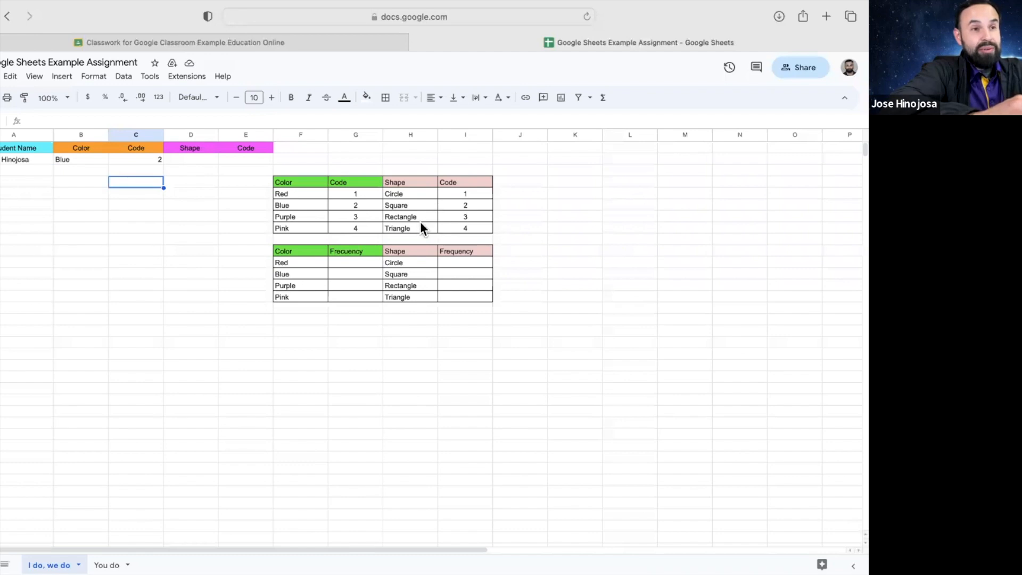
Enter shape Triangle with code 4, then type a second student's name in column A
left_click(200, 156)
type("tria")
key("BackSpace")
key("BackSpace")
key("BackSpace")
key("BackSpace")
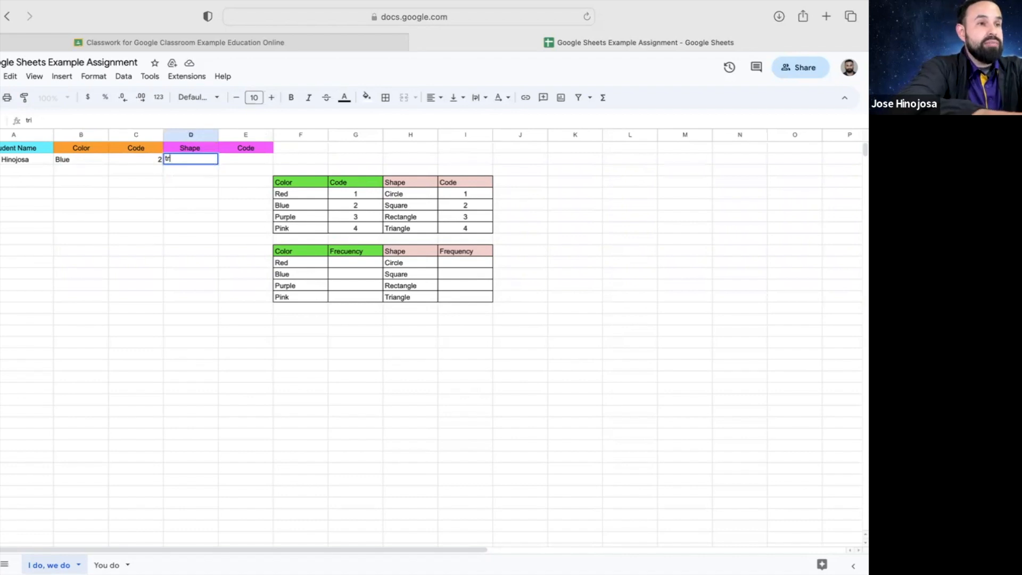
type("Triangle")
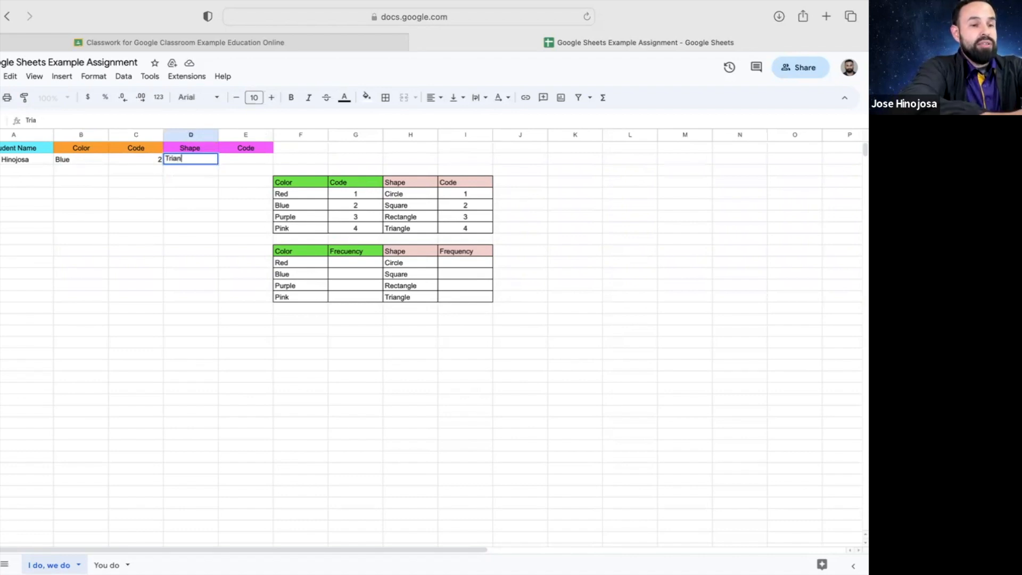
left_click(245, 155)
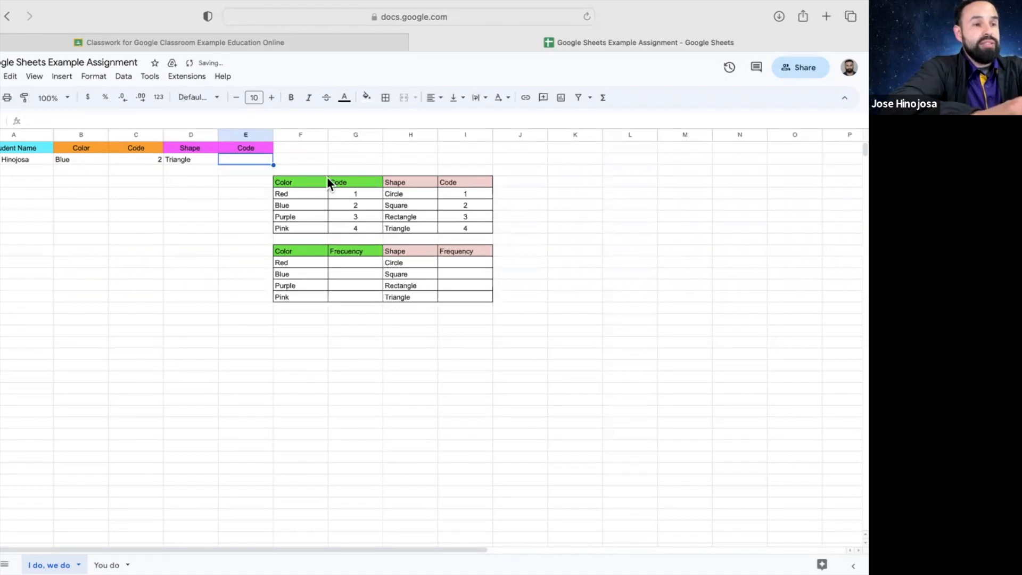
type("4")
left_click(146, 184)
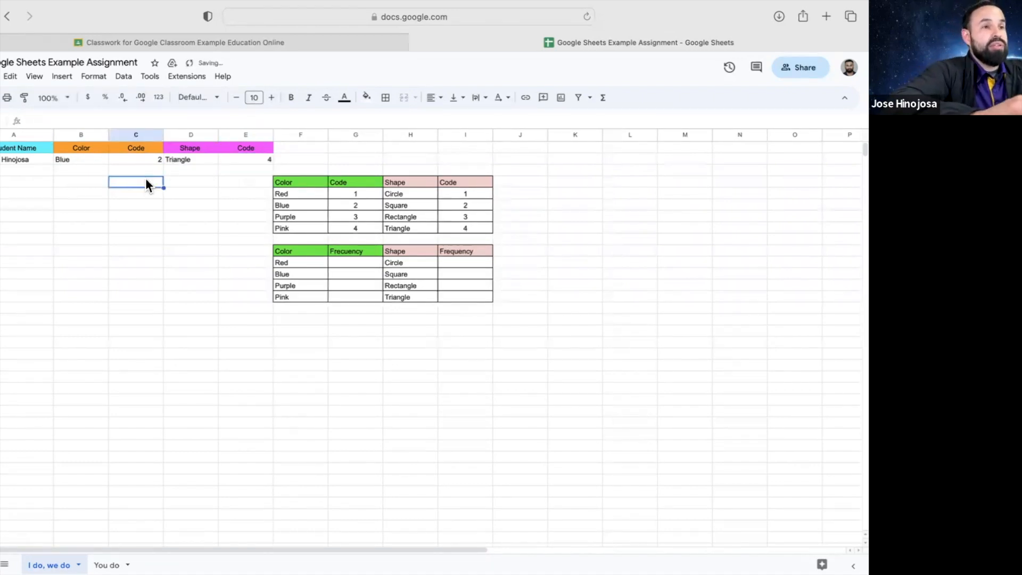
left_click(30, 172)
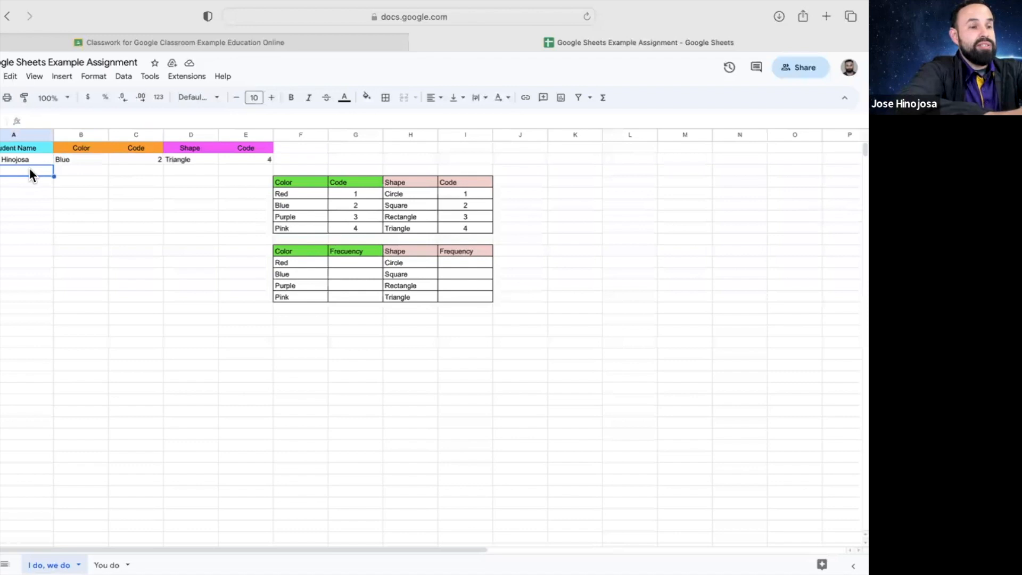
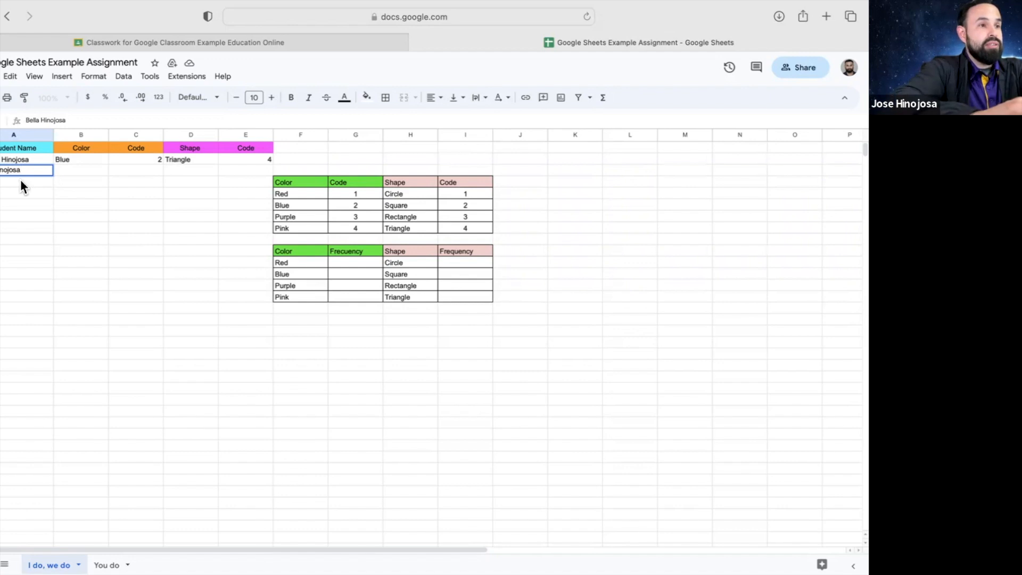
Add a third student's name and fill Pink, 4, Circle, 1 into row 3
key("Return")
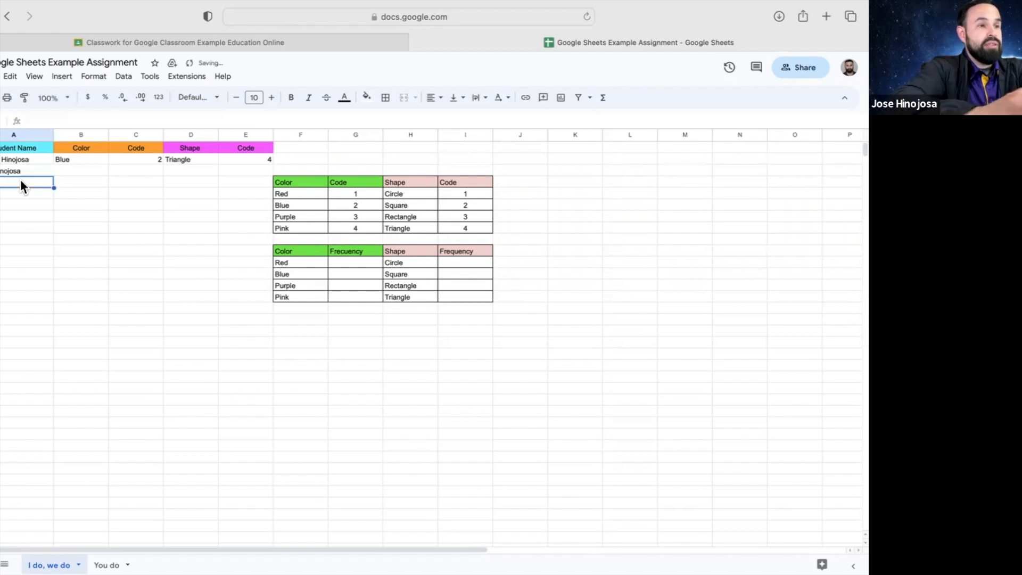
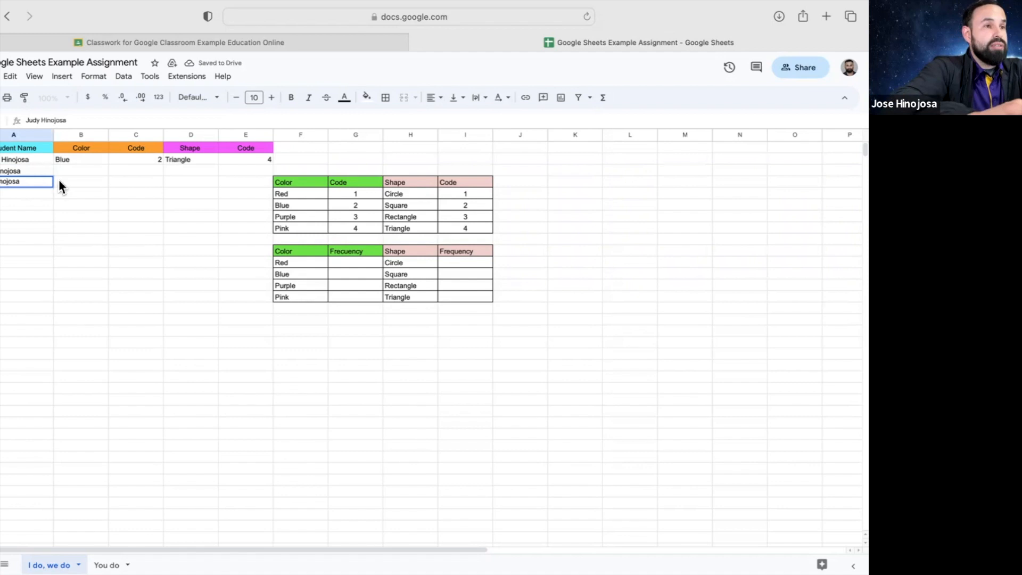
left_click(83, 172)
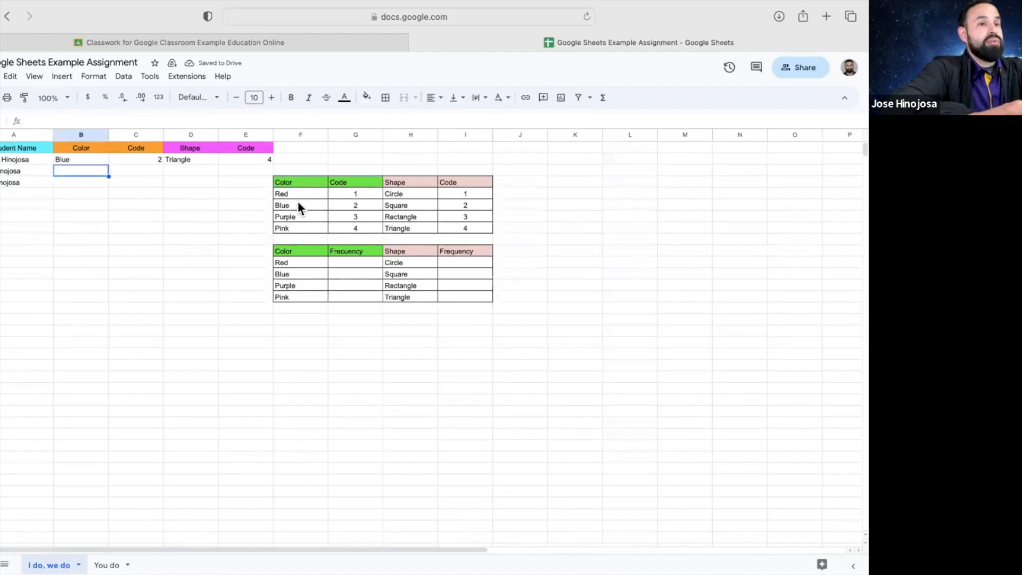
type("Pink")
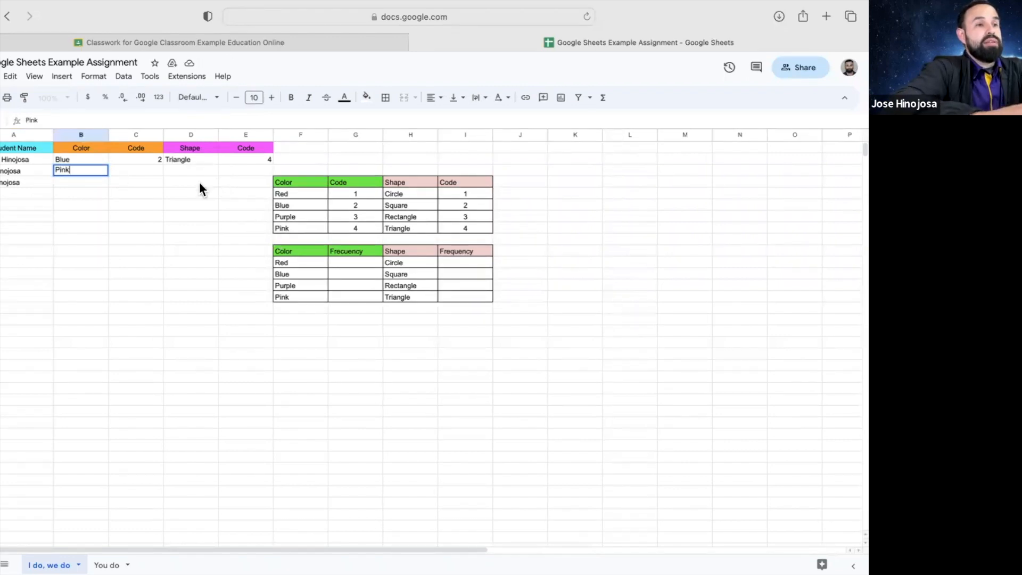
left_click(154, 170)
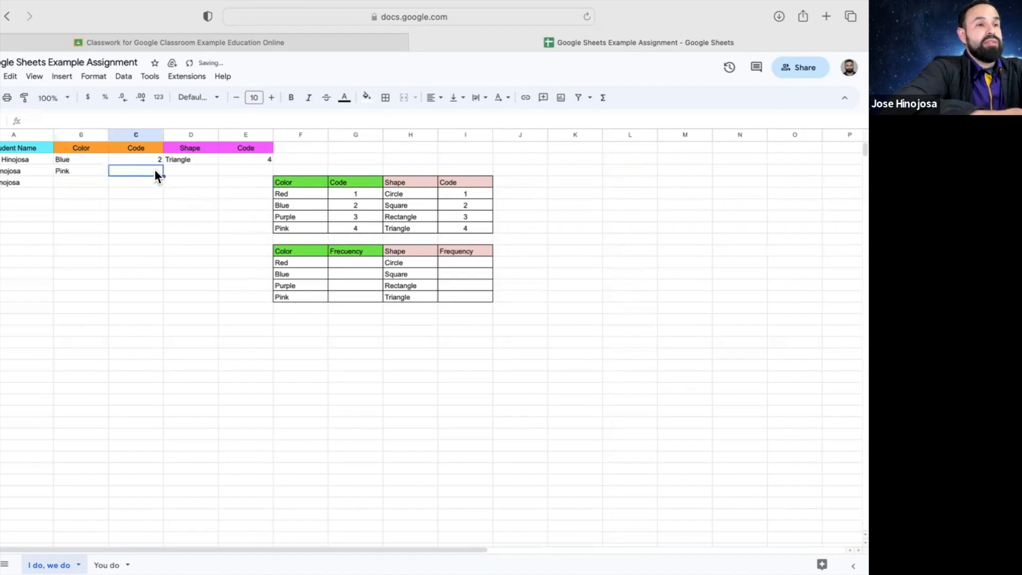
type("4")
left_click(143, 181)
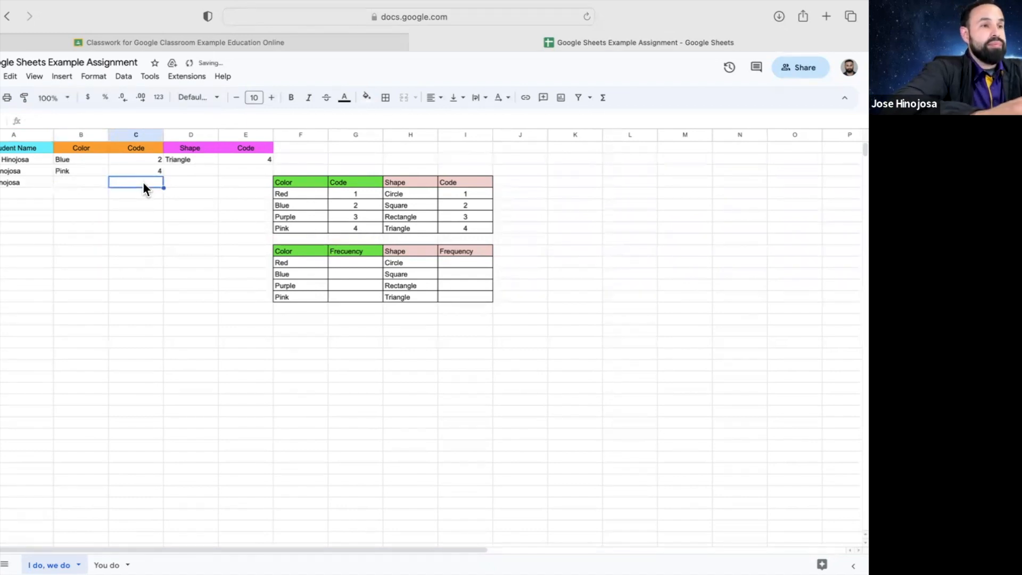
left_click(185, 171)
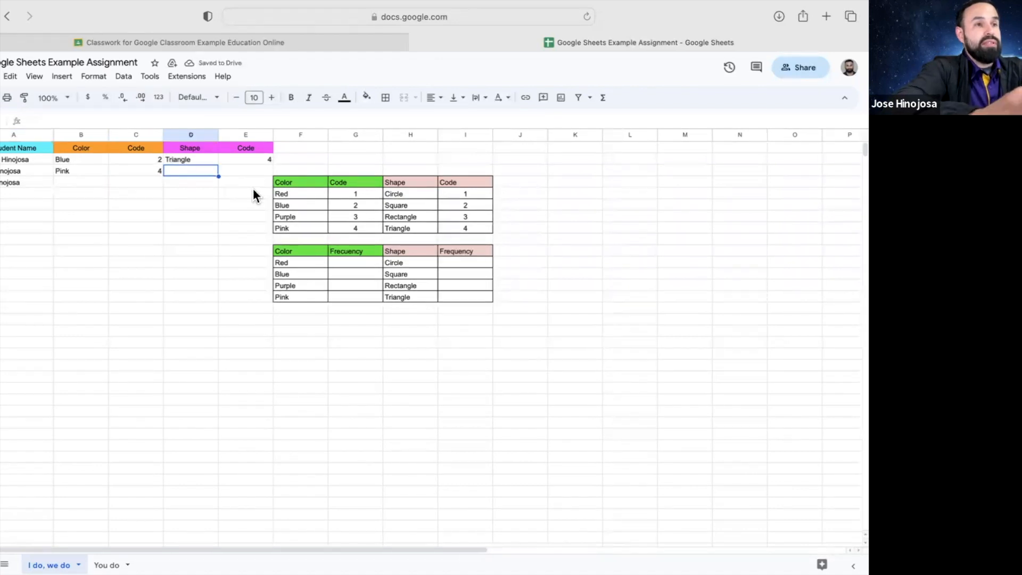
type("Circle")
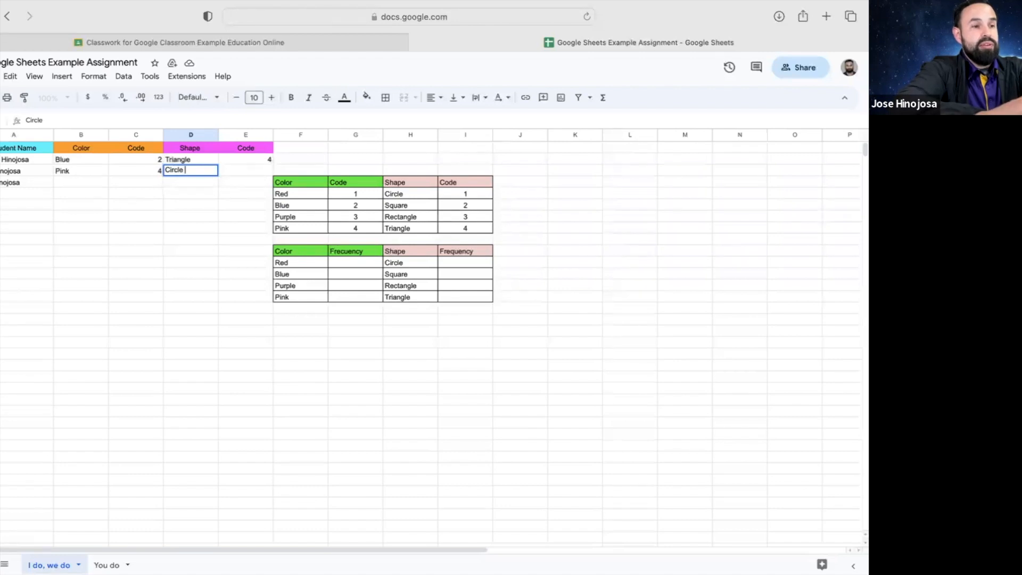
left_click(260, 169)
type("1")
left_click(217, 183)
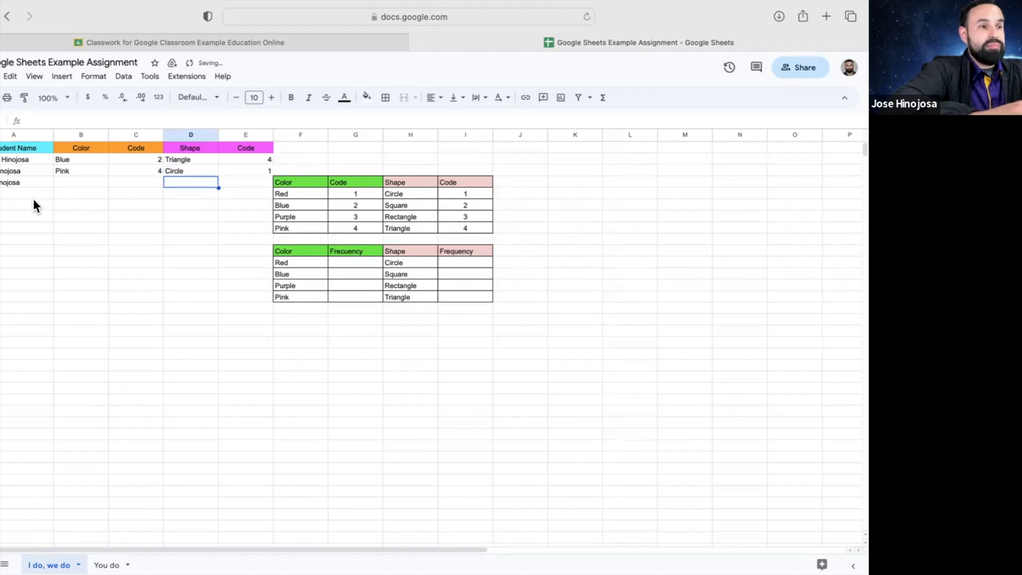
Fill row 4 with Purple, 3, Square and 2
left_click(65, 183)
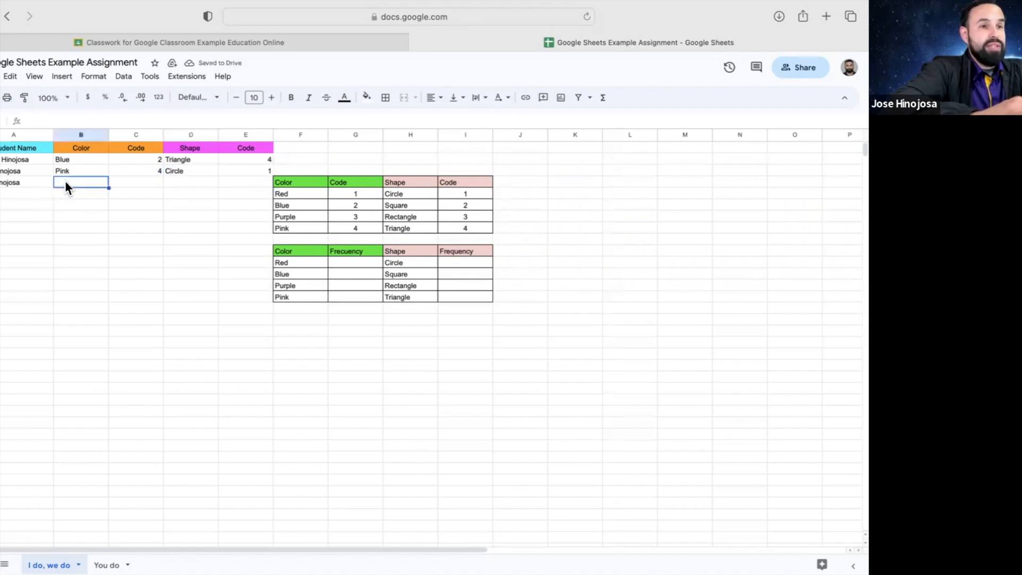
type("P")
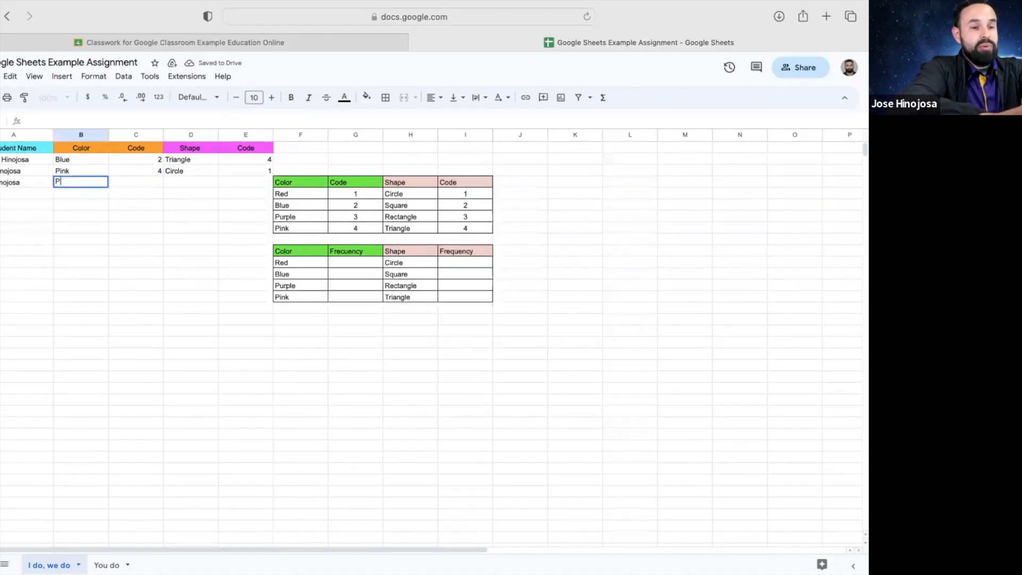
type("urple")
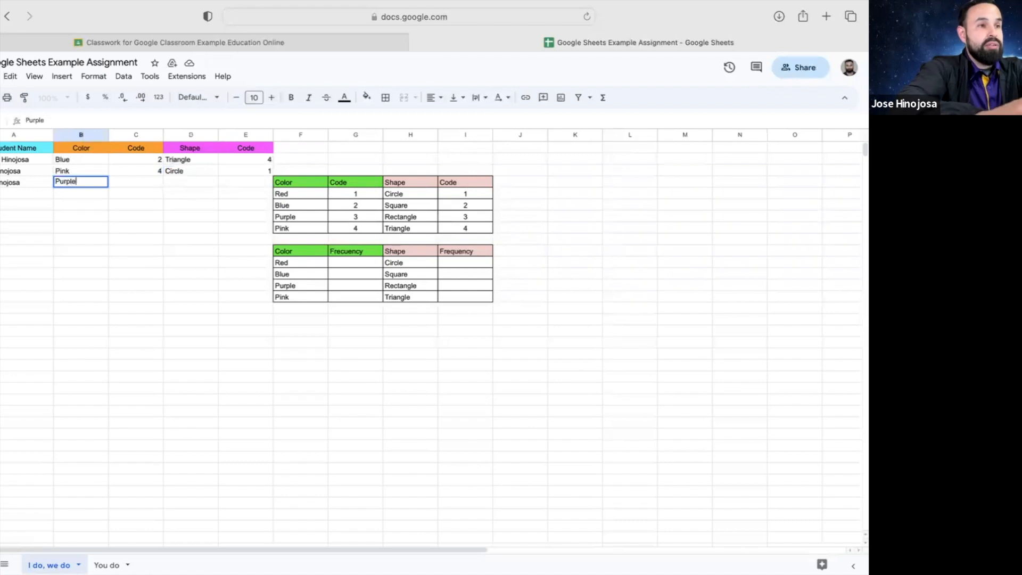
key("Tab")
type("3")
key("Tab")
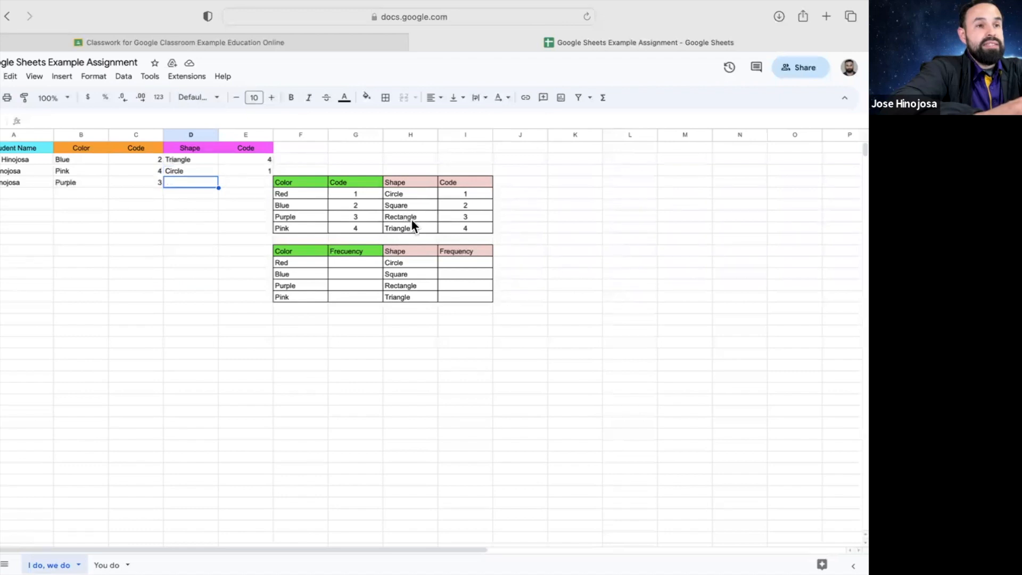
type("Square")
left_click(250, 175)
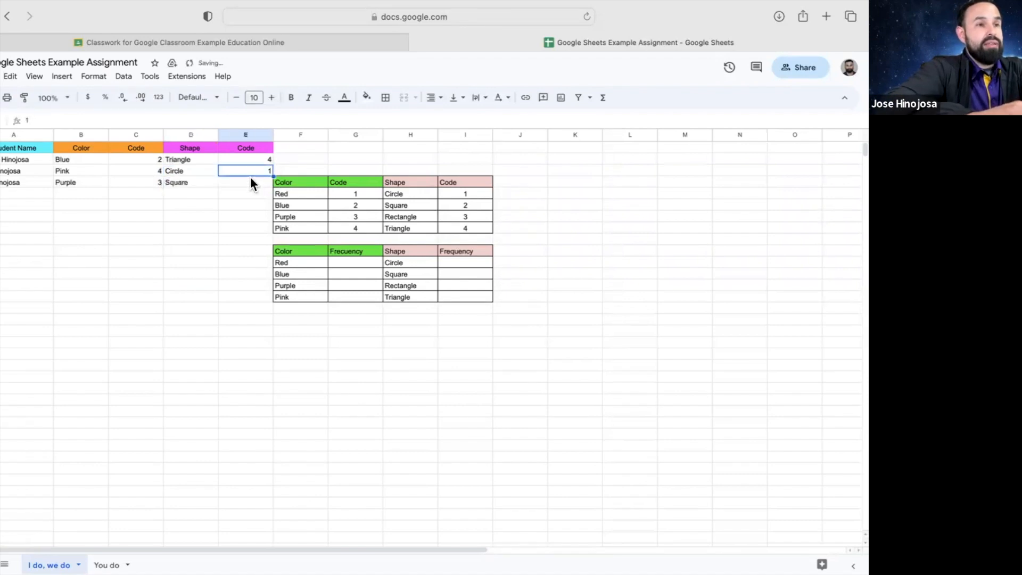
left_click(250, 180)
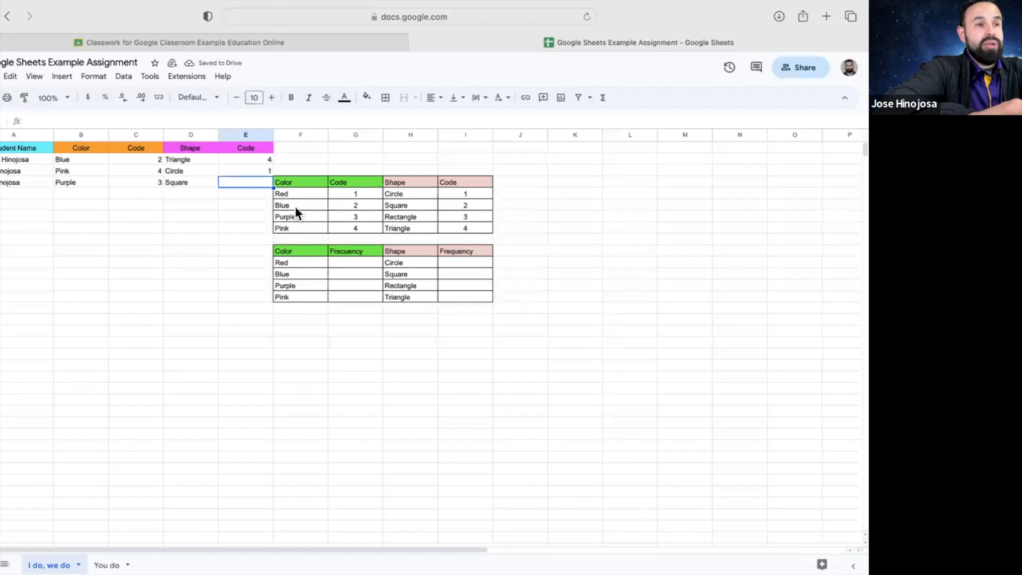
type("2")
left_click(222, 218)
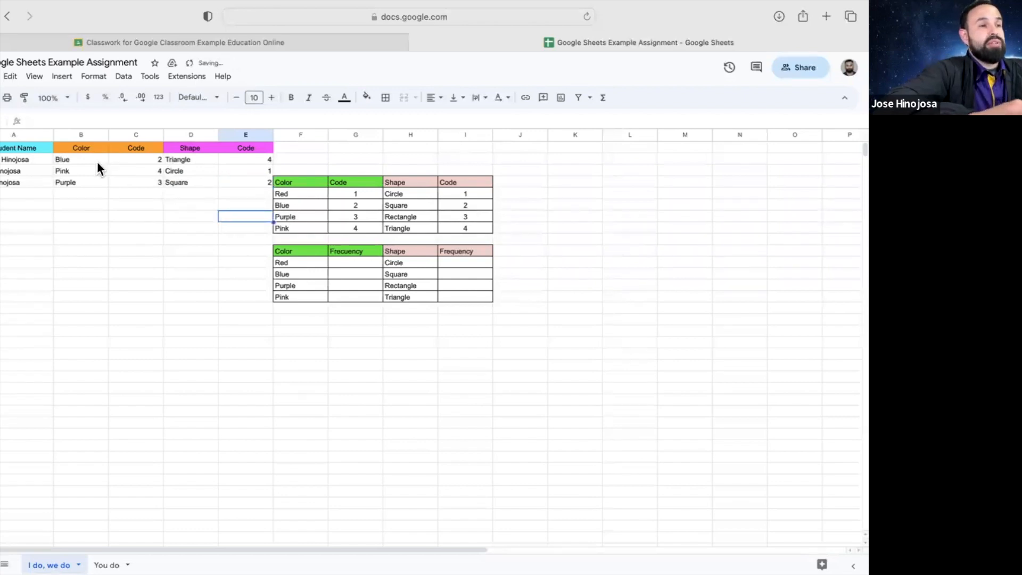
left_click_drag(24, 159, 250, 177)
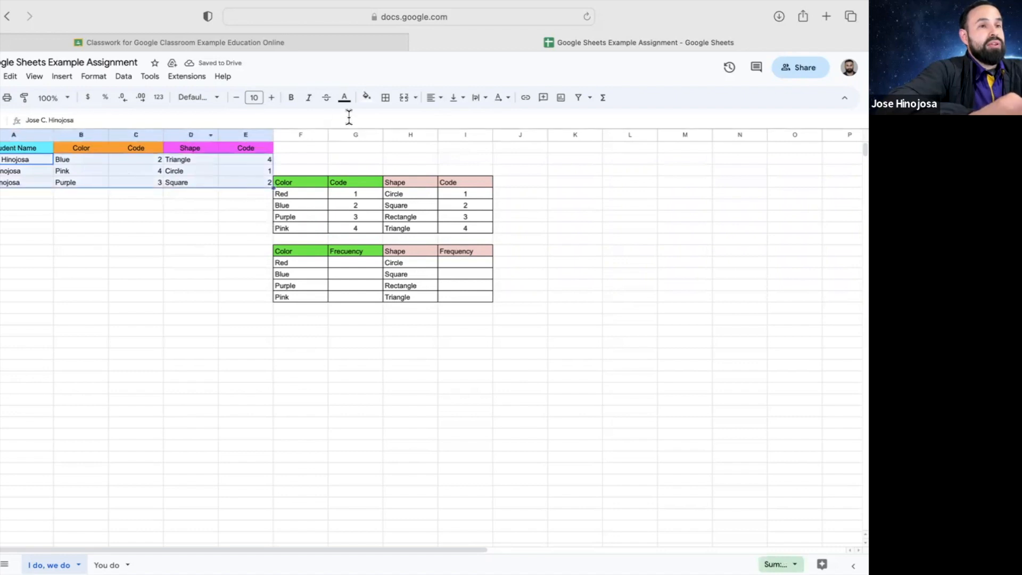
left_click(440, 98)
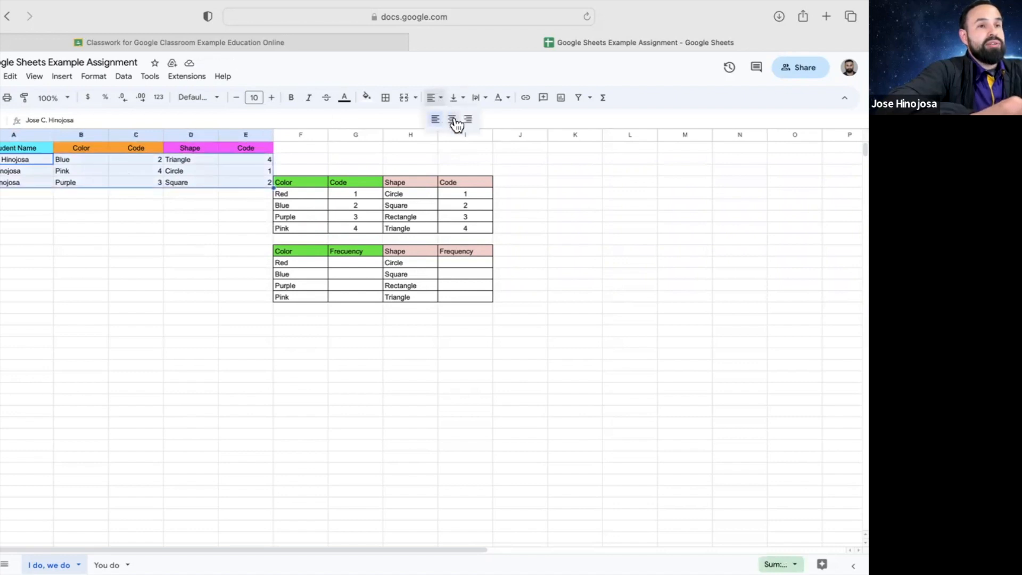
left_click(451, 121)
left_click(128, 211)
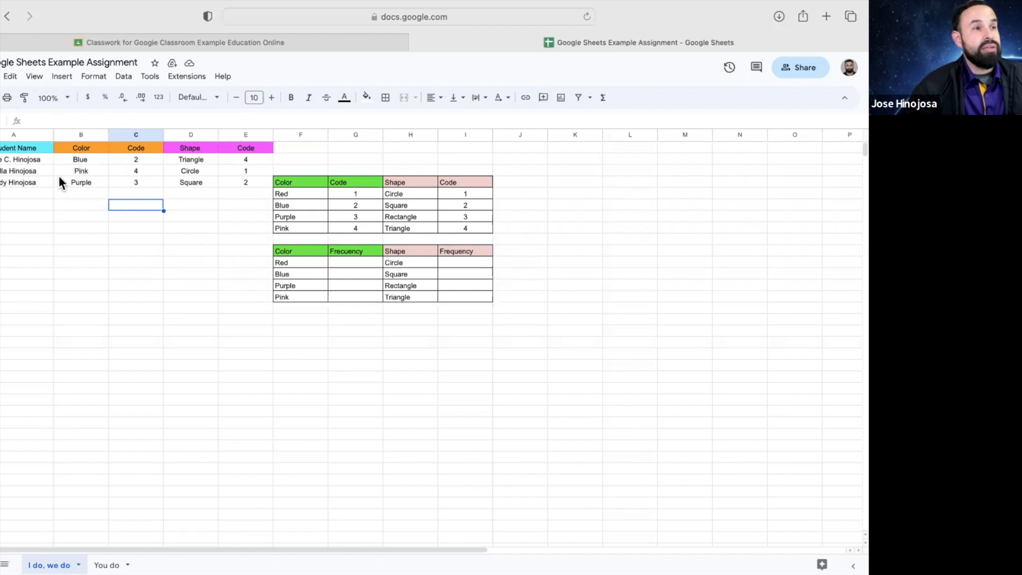
Enter a fourth student's name with Blue, 2, Triangle and 4 in row 6
left_click(37, 193)
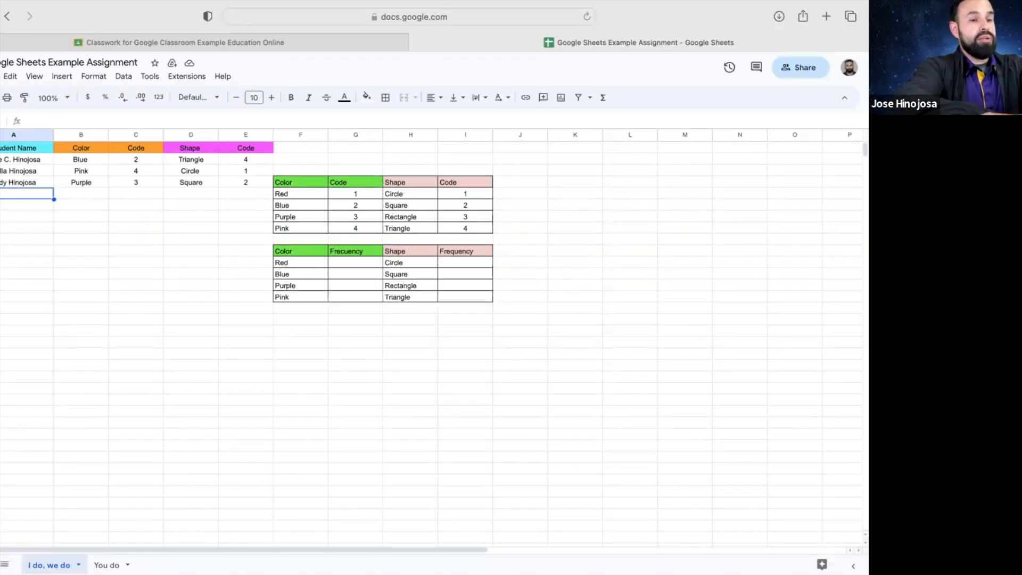
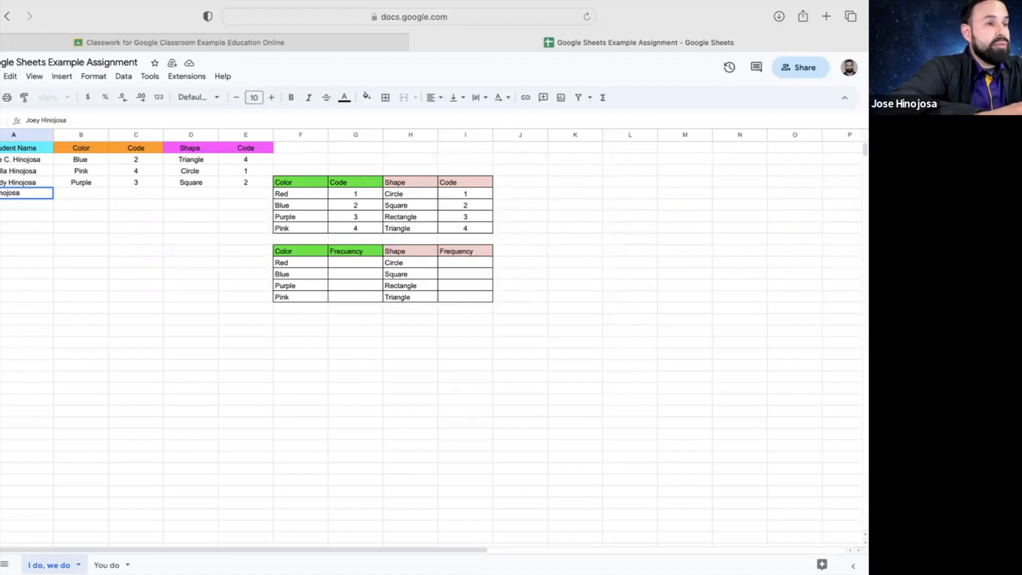
left_click(79, 193)
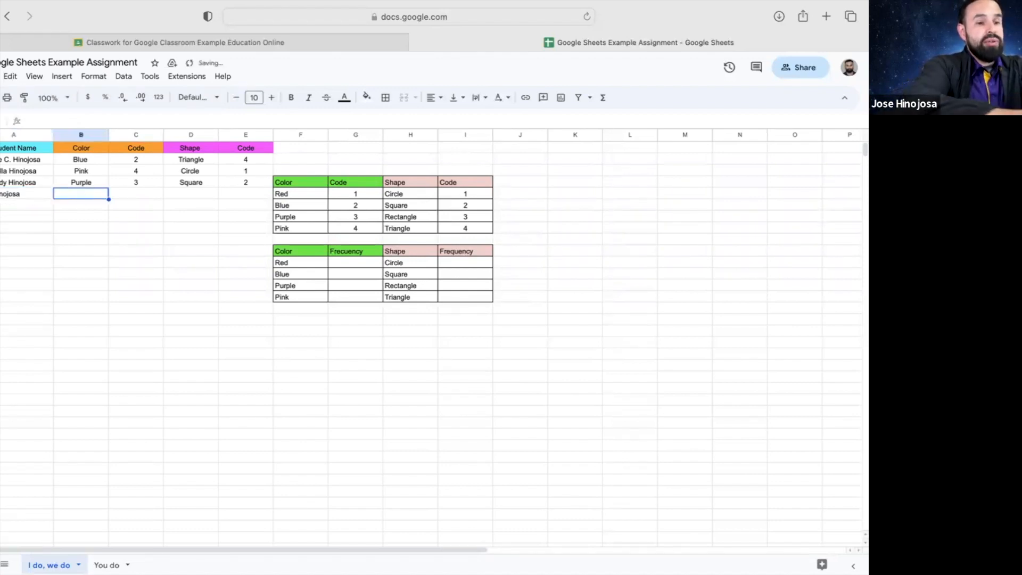
type("Blue")
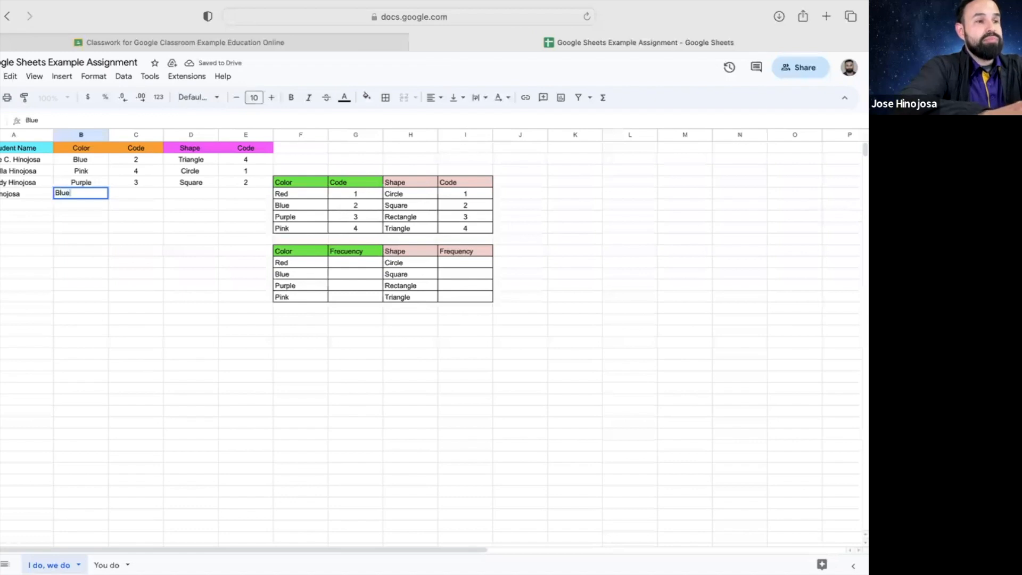
left_click(139, 190)
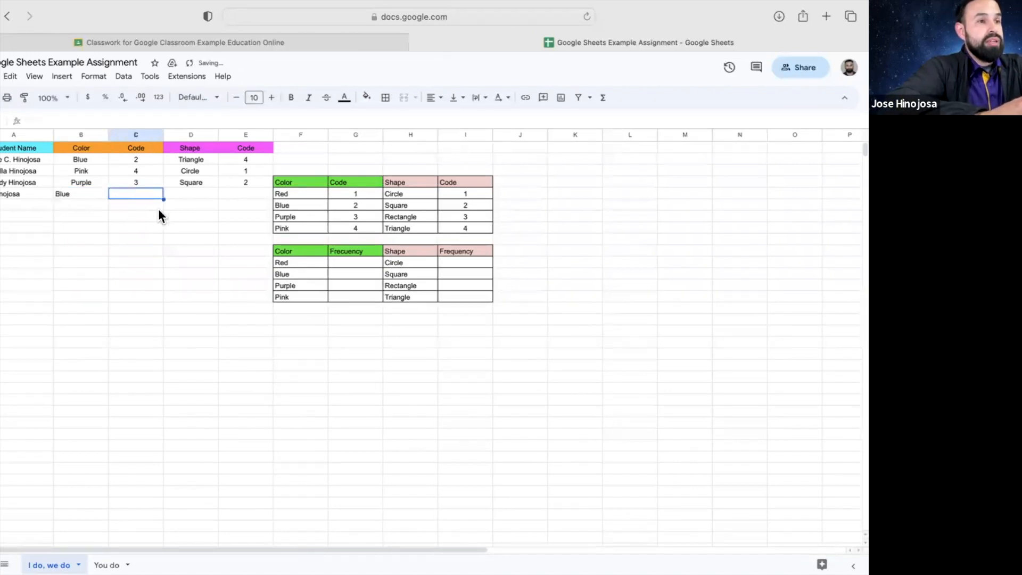
type("2")
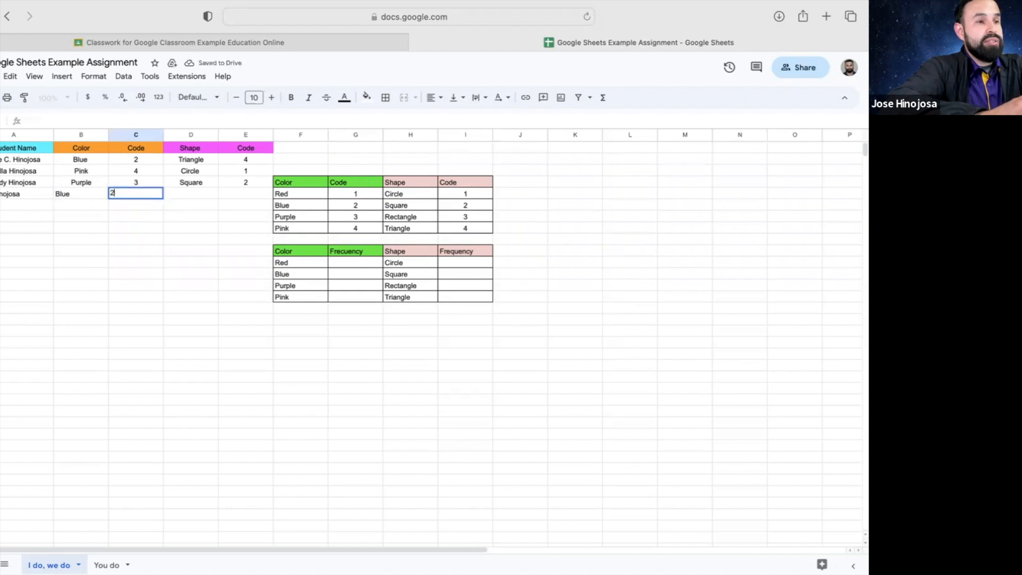
left_click(201, 193)
type("triangle")
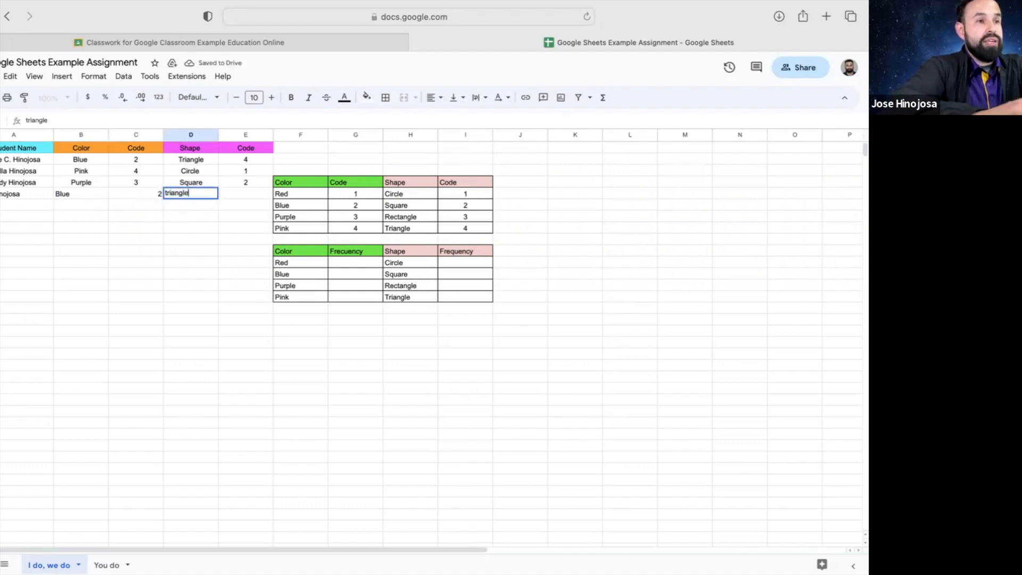
key("BackSpace")
key("BackSpace")
key("BackSpace")
key("BackSpace")
key("BackSpace")
key("BackSpace")
key("BackSpace")
key("BackSpace")
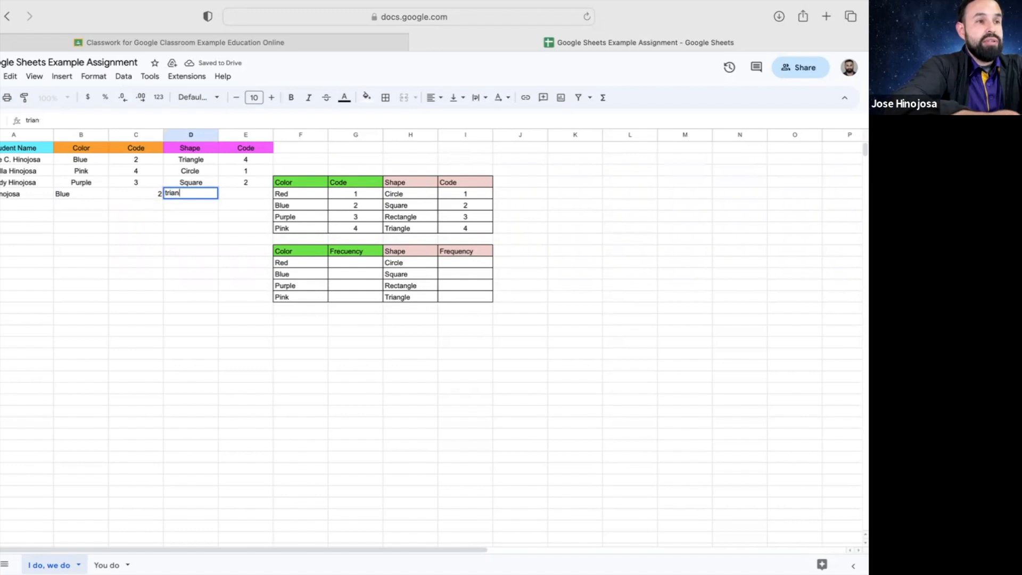
type("Triangle")
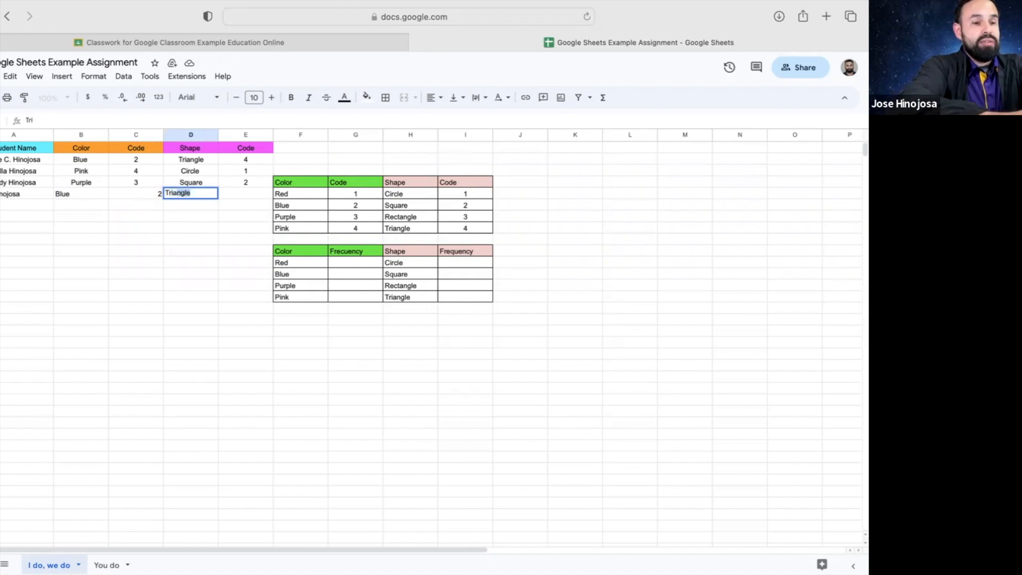
left_click(247, 193)
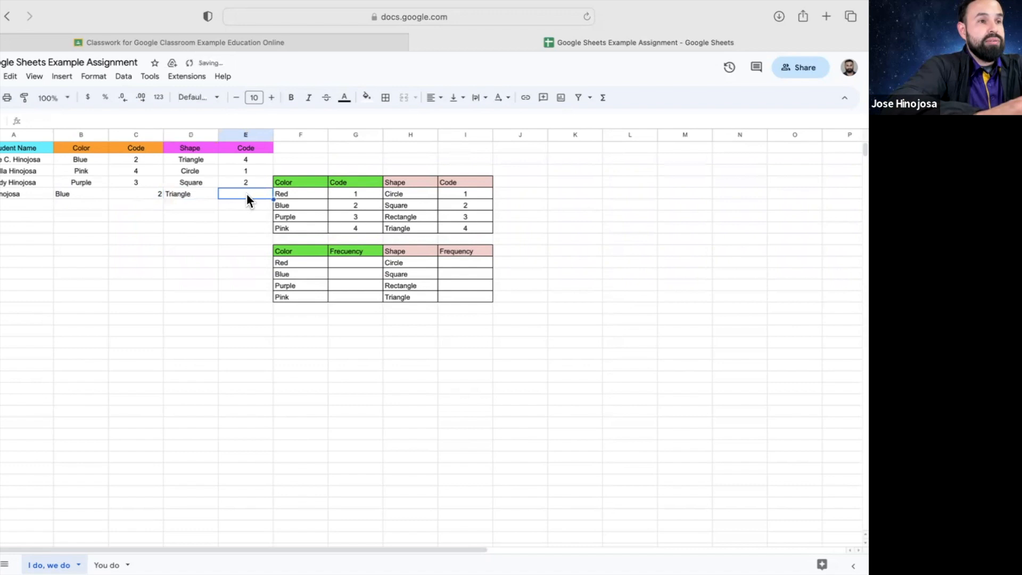
type("4")
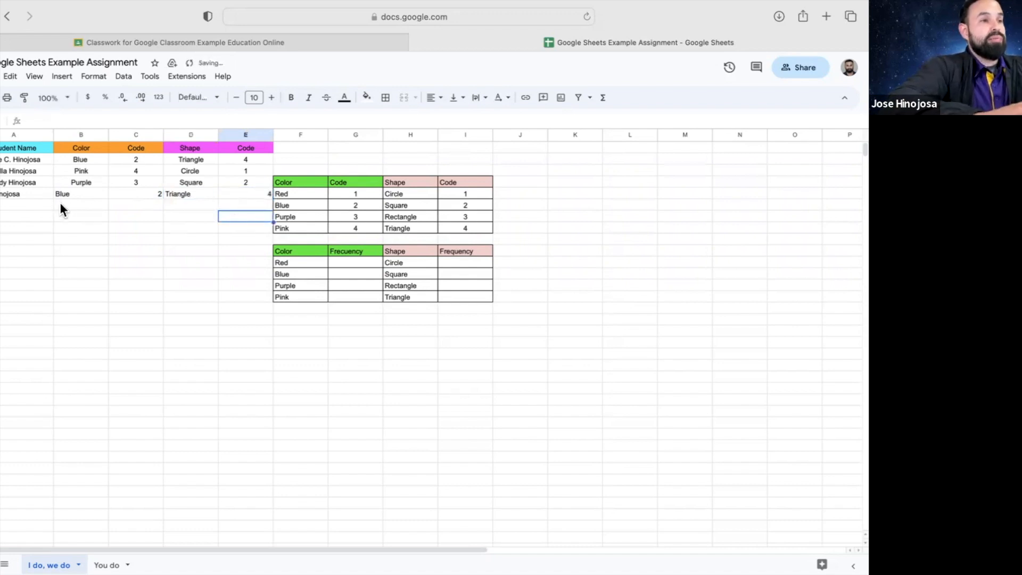
Center-align the new row A6:E6 to match the rows above
left_click_drag(41, 194, 237, 195)
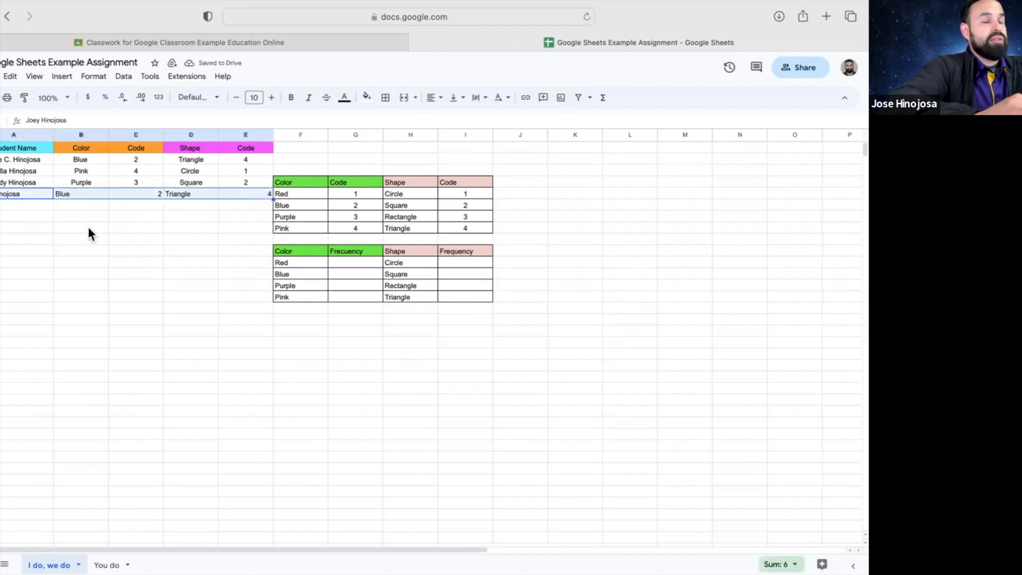
left_click(433, 98)
left_click(453, 121)
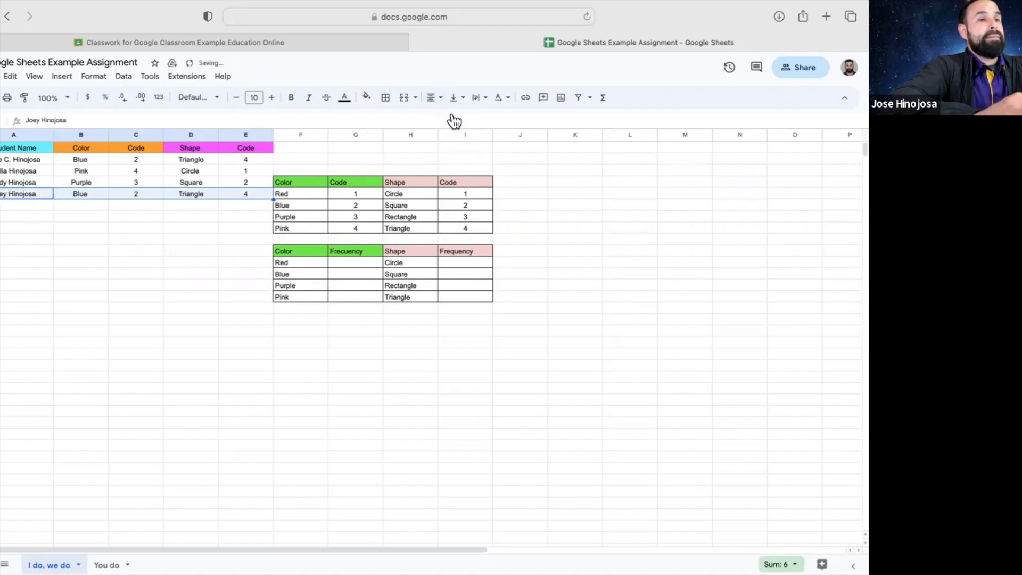
left_click(209, 220)
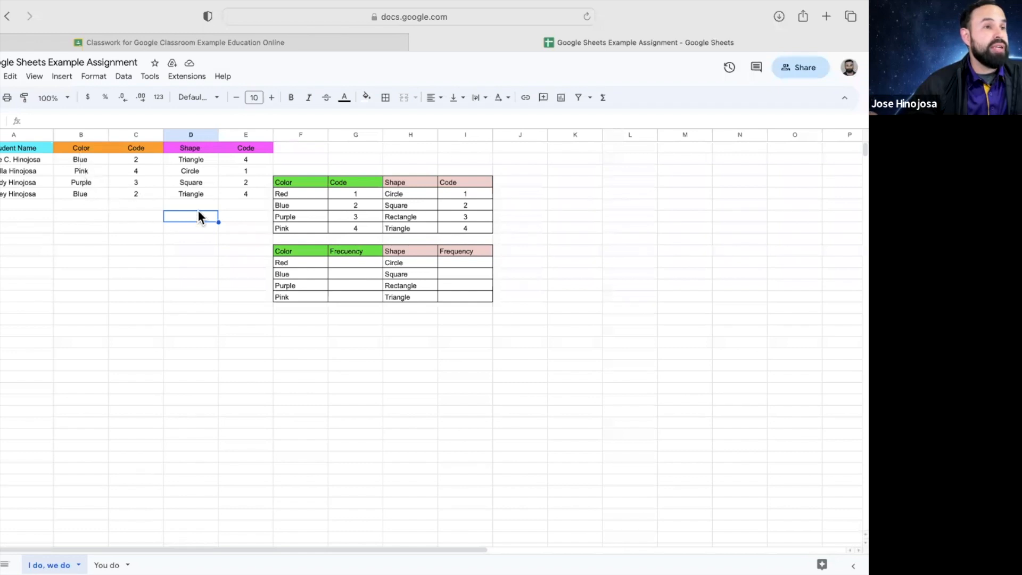
left_click(352, 264)
Enter color frequencies Red 0, Blue 2, Purple 1 and Pink 1
type("0")
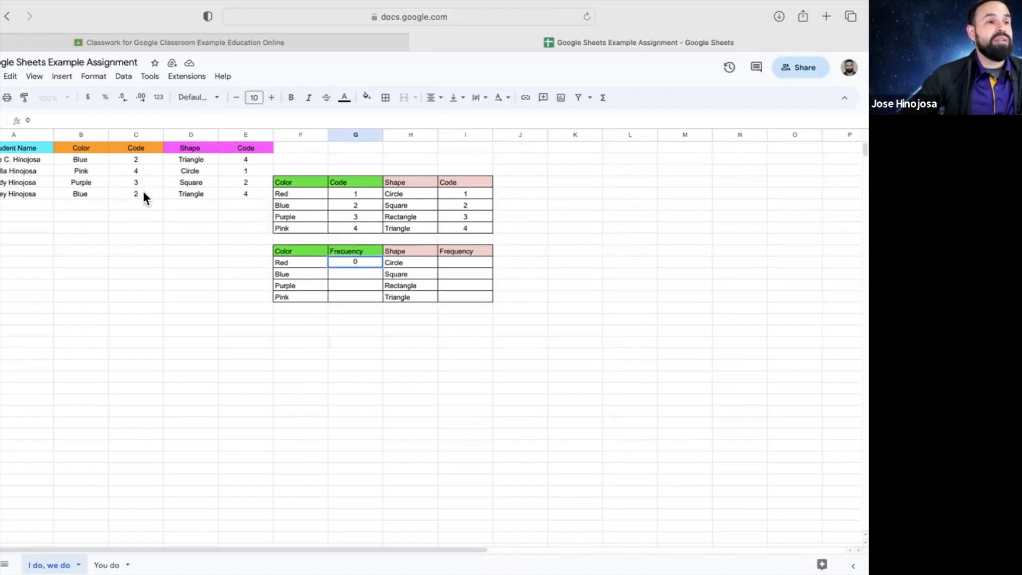
left_click(356, 271)
type("2")
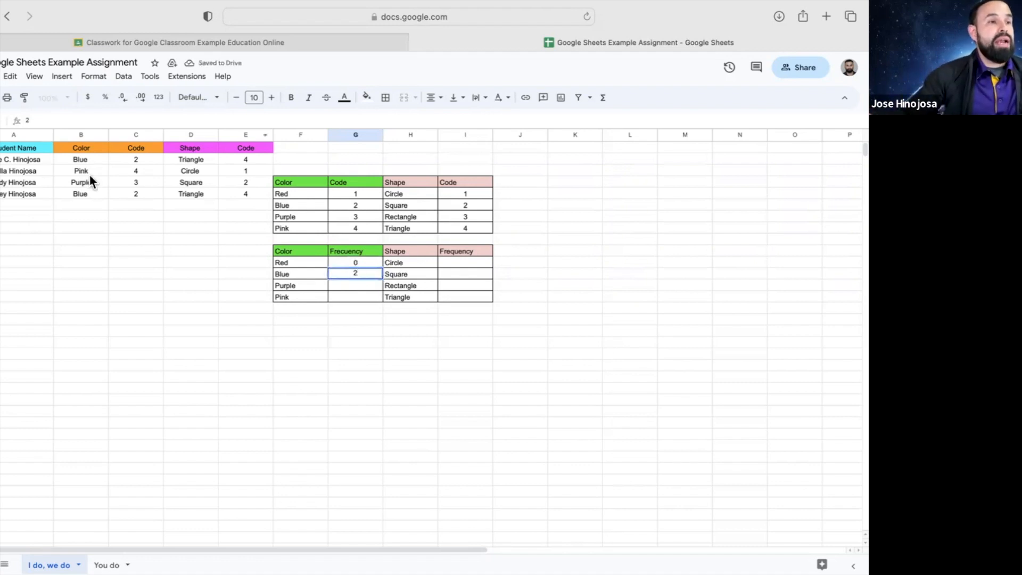
left_click(362, 280)
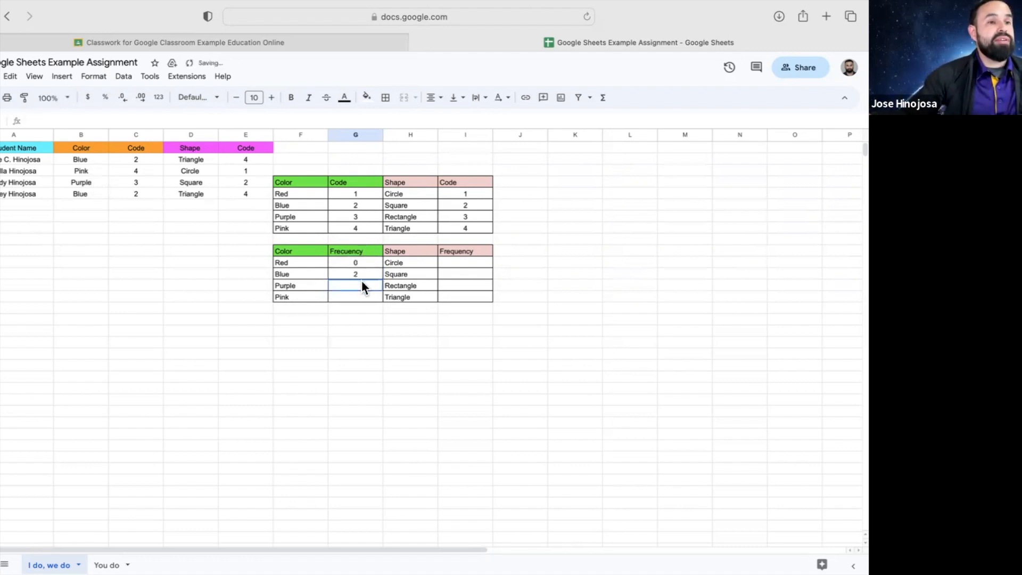
type("1")
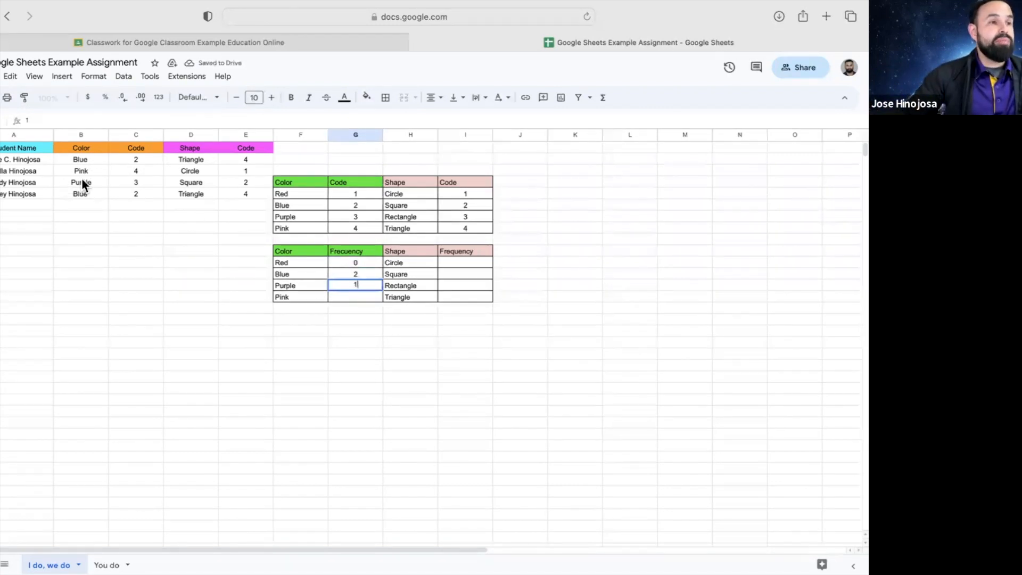
left_click(363, 296)
type("1")
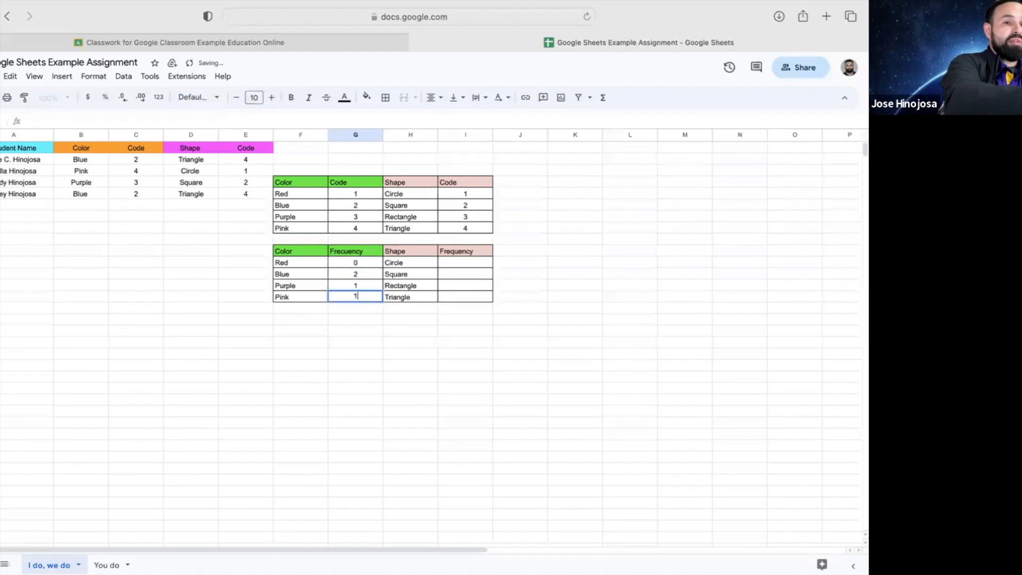
Enter shape frequencies Circle 1, Square 1, Rectangle 0 and Triangle 2
left_click(467, 262)
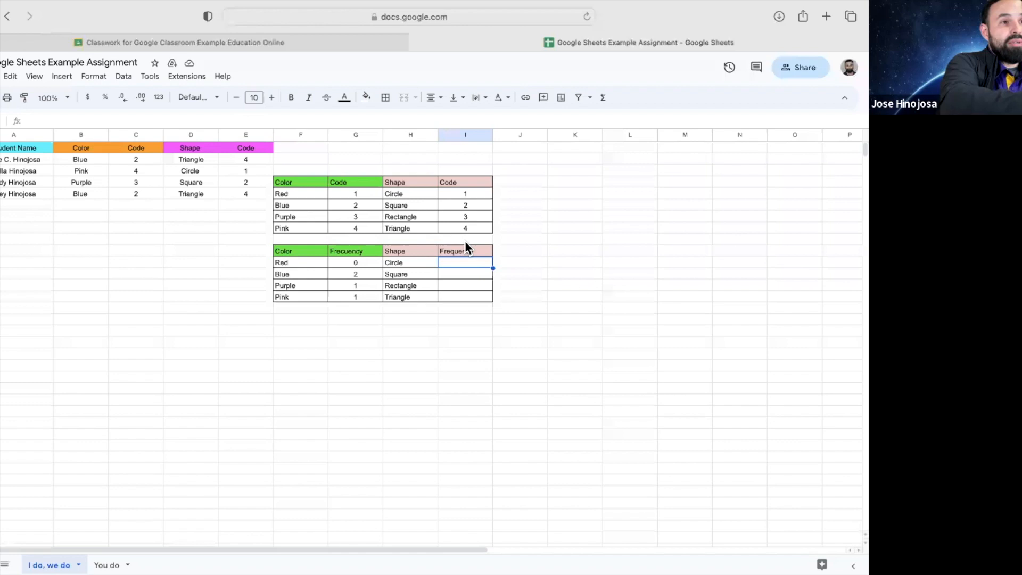
type("1")
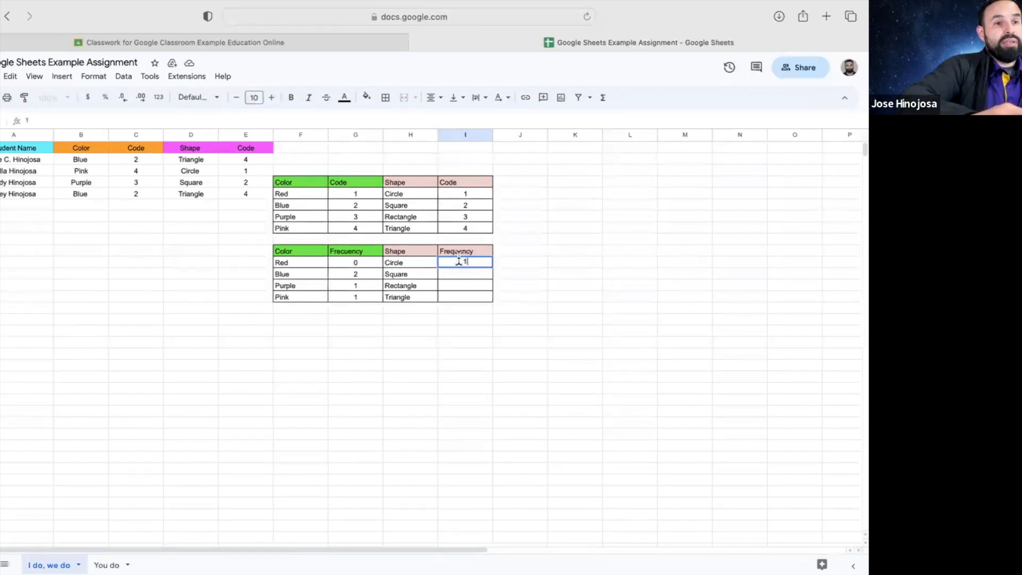
left_click(465, 275)
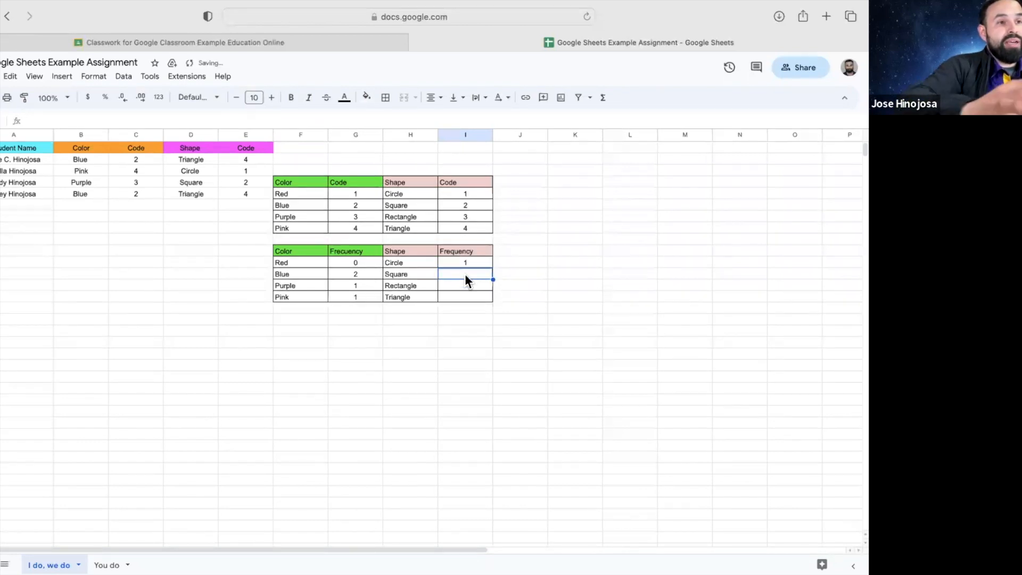
type("1")
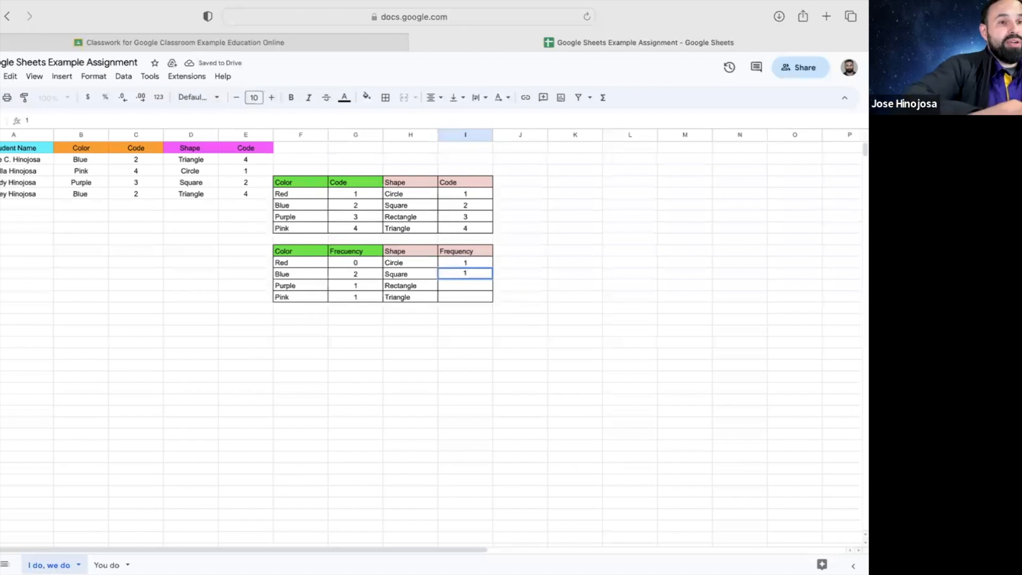
left_click(458, 283)
type("0")
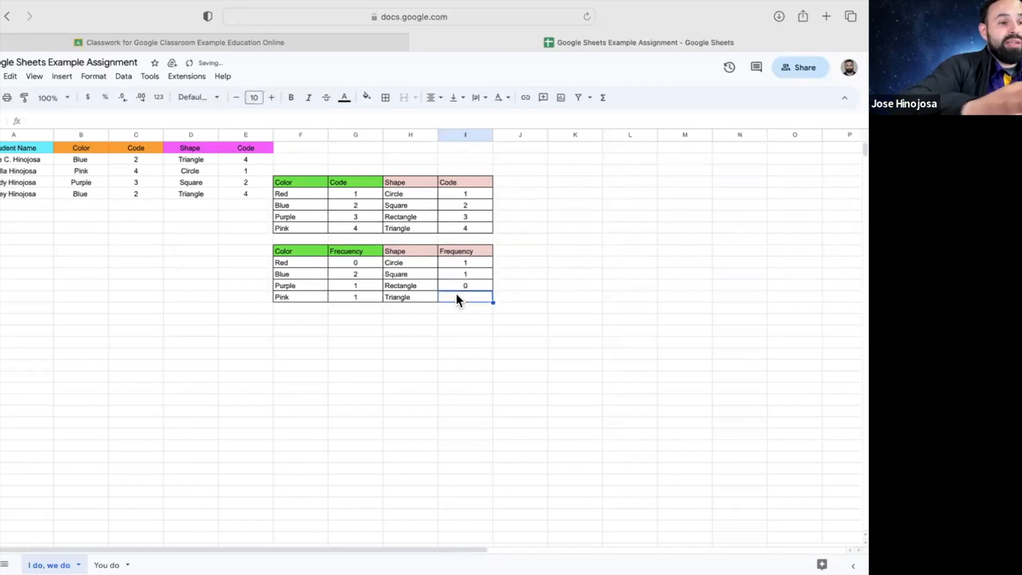
left_click(457, 296)
type("2")
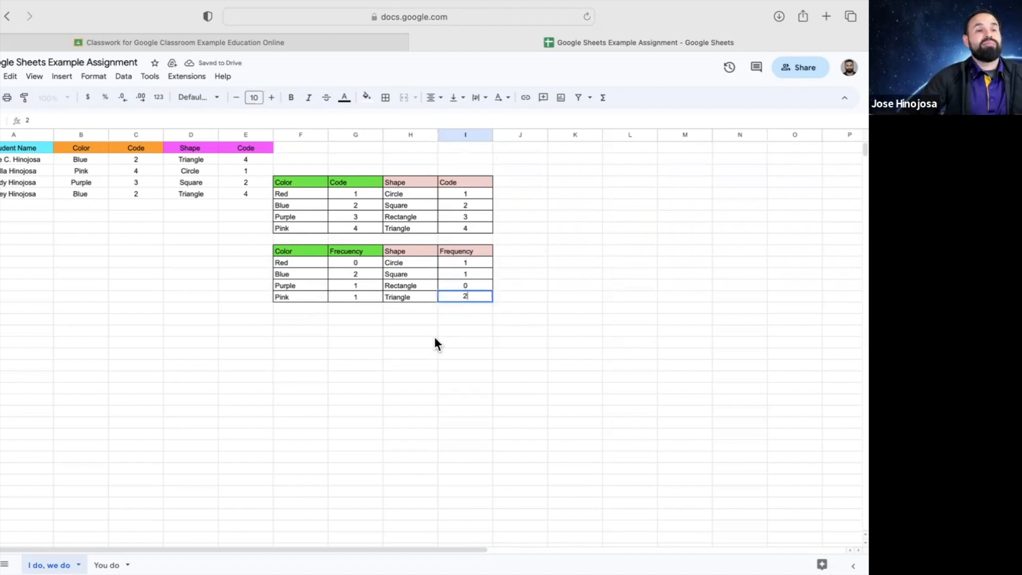
left_click(430, 339)
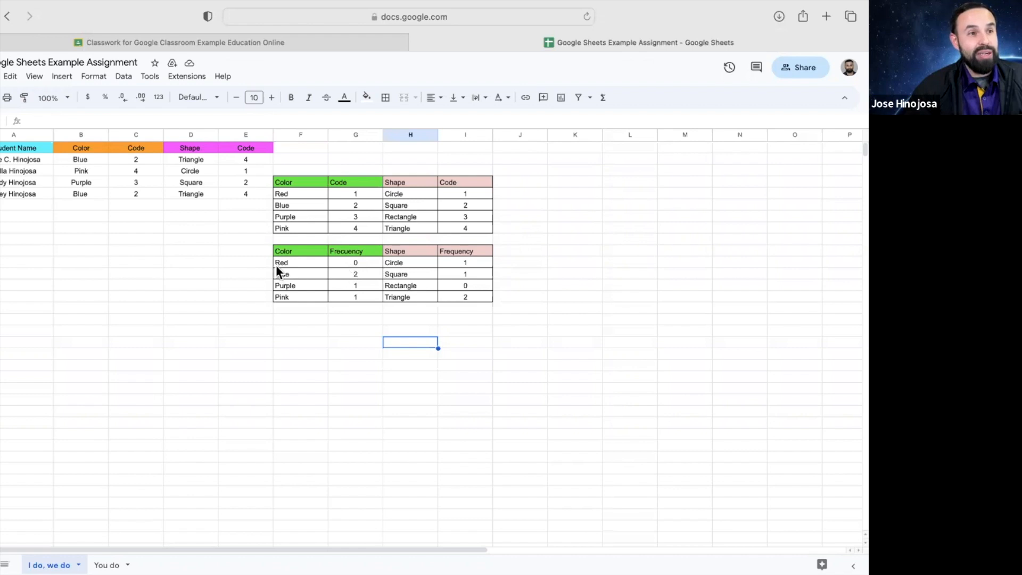
Switch to the 'You do' sheet holding the Age and Shoe Size tables
left_click(345, 264)
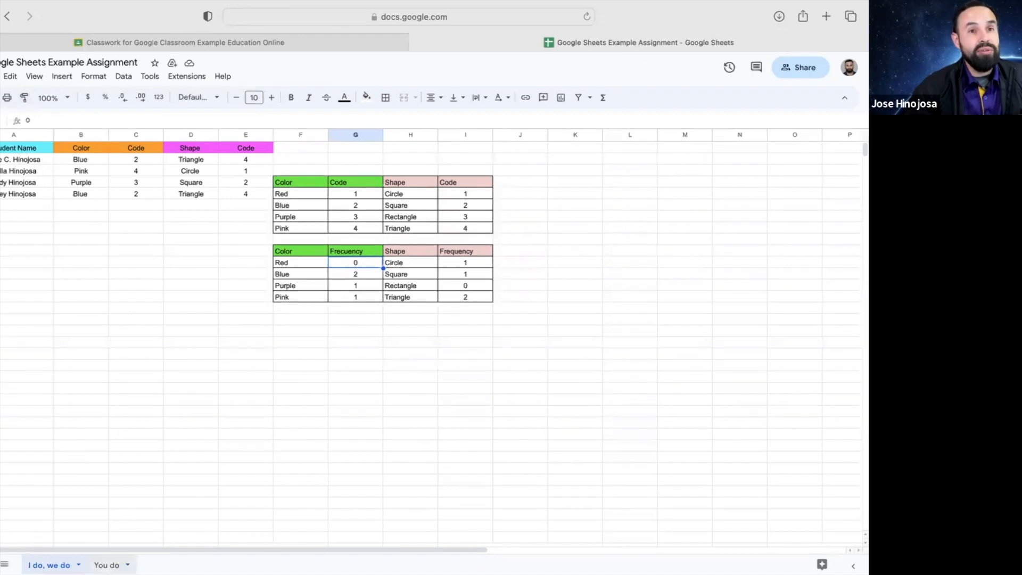
left_click(106, 565)
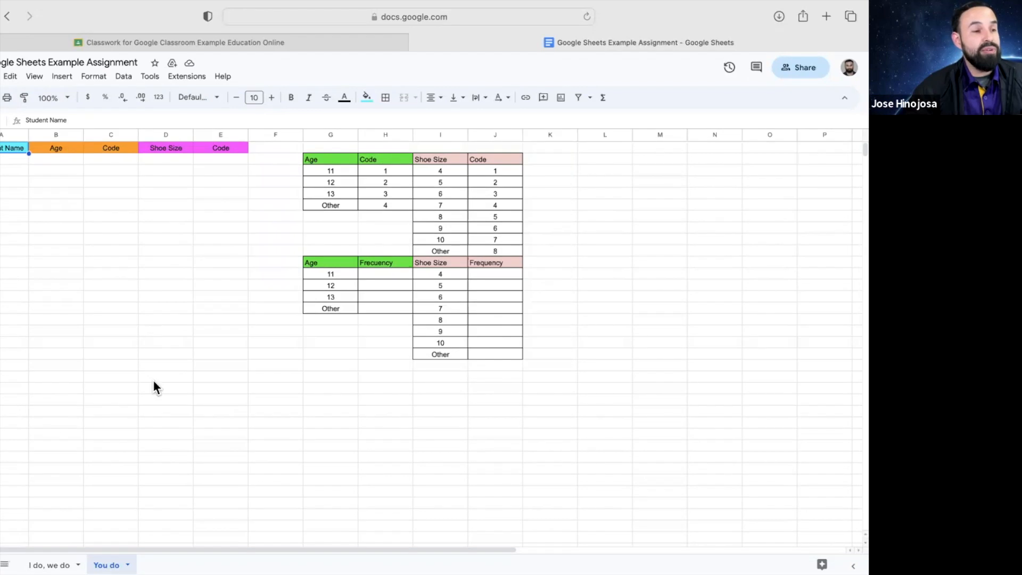
left_click(74, 563)
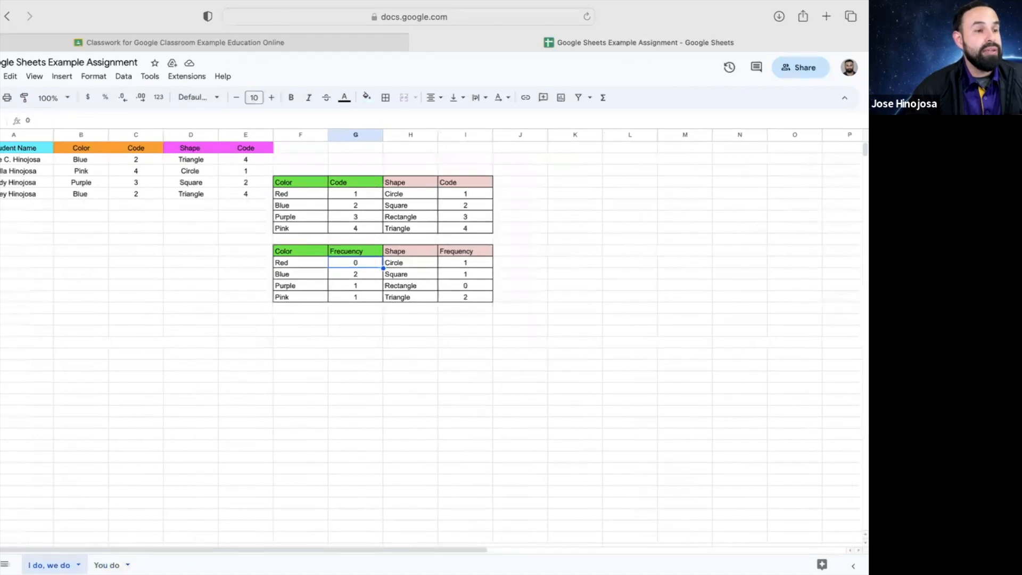
left_click(107, 565)
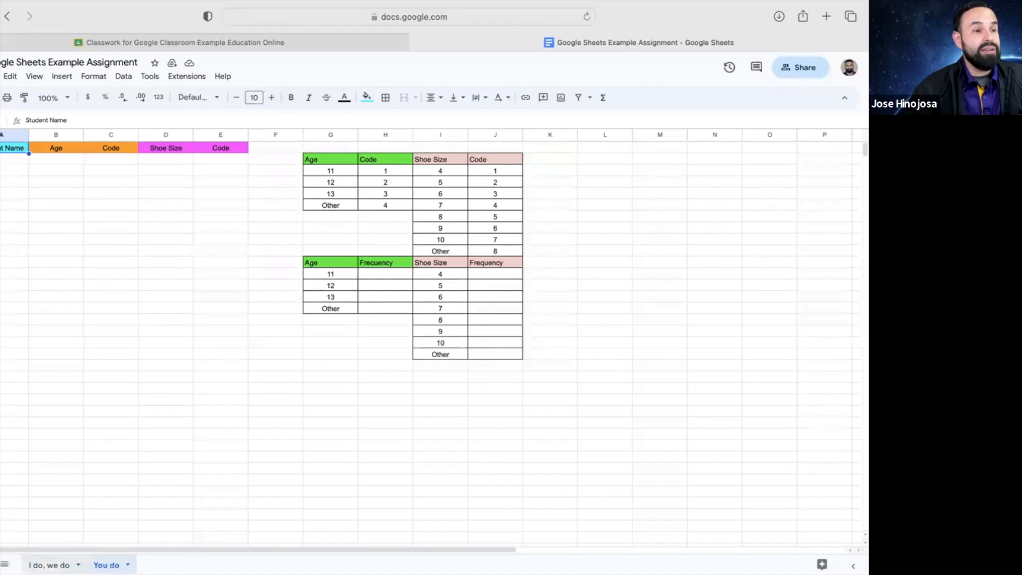
left_click(49, 565)
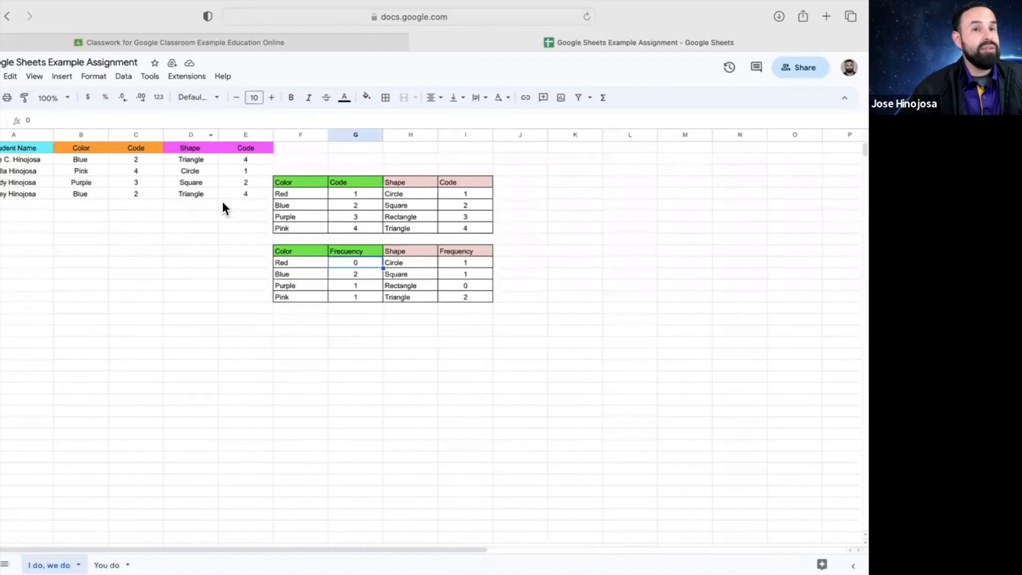
left_click(106, 565)
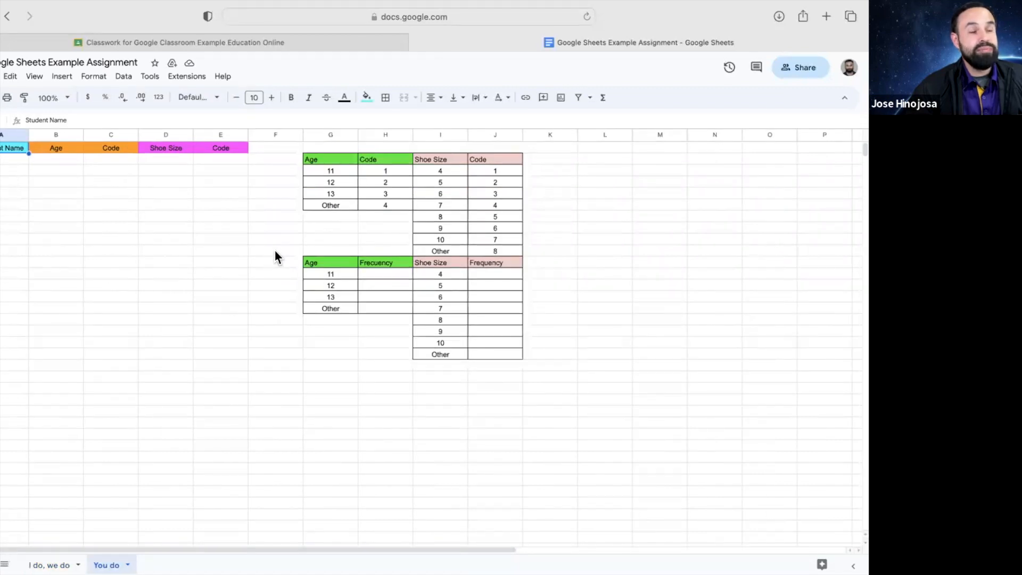
left_click(244, 43)
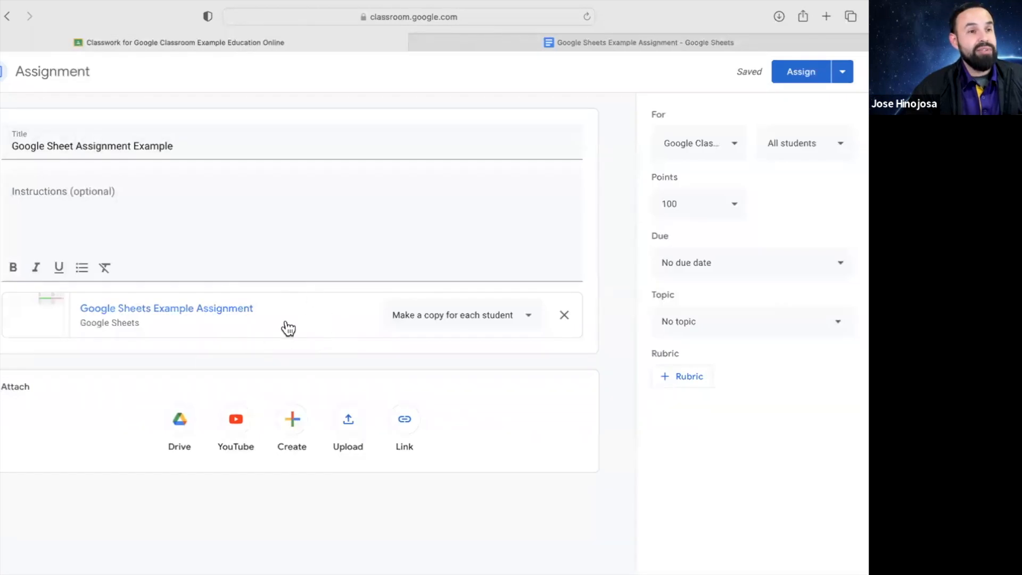
Type the instruction lines, from 'Please follow these instructions:' to filling in the shoe size code
left_click(270, 231)
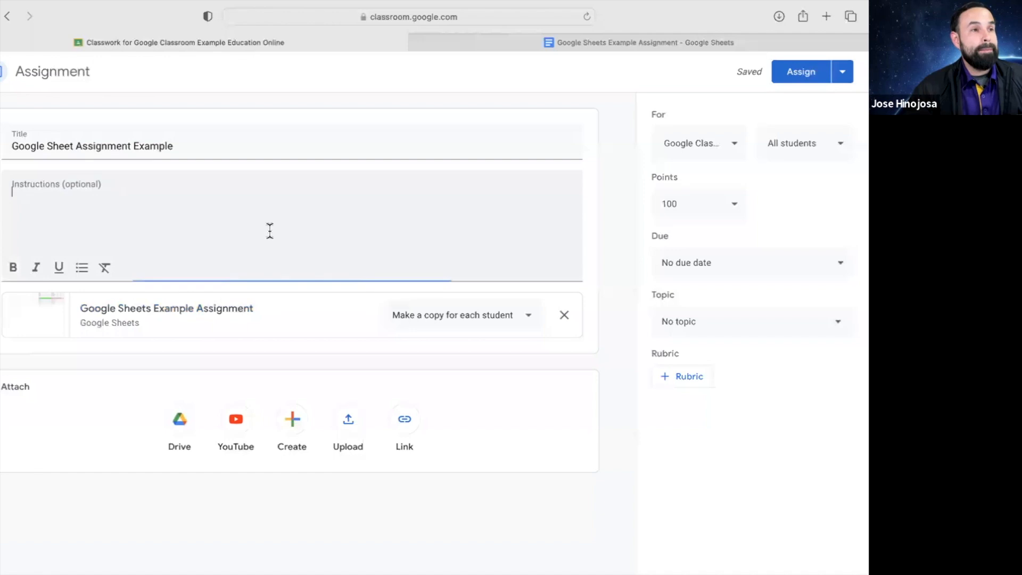
type("Please ")
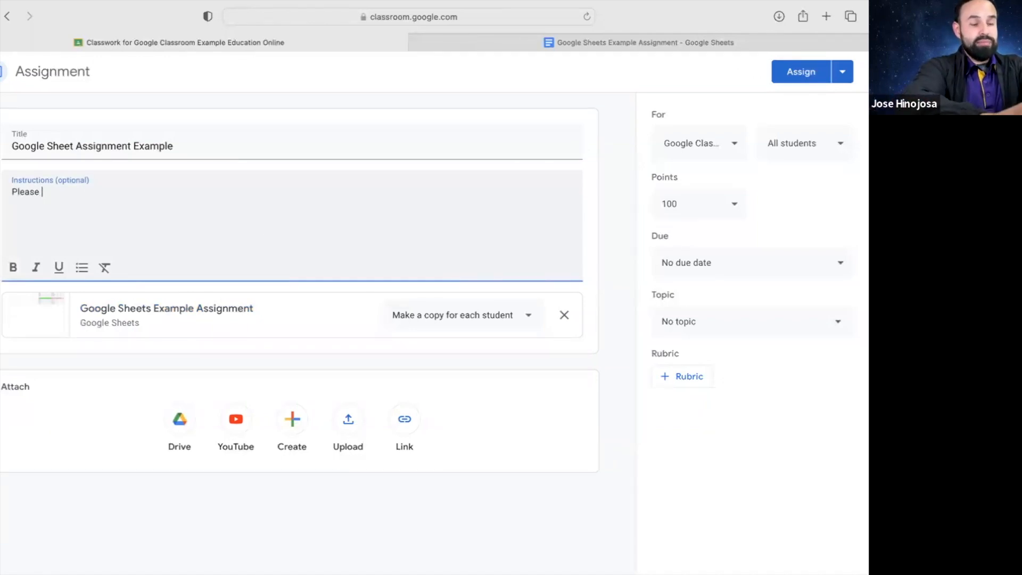
type("follow ")
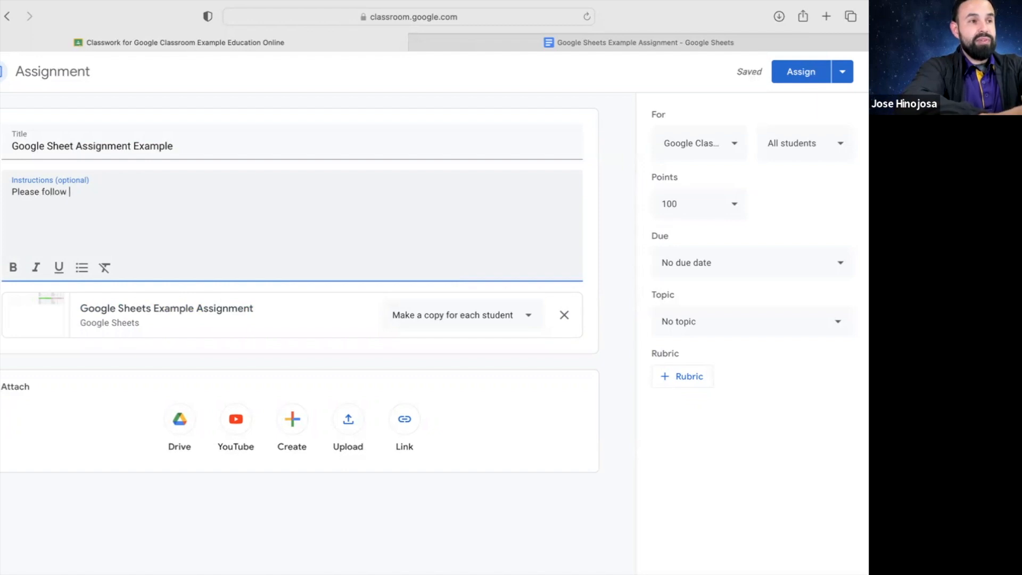
type("these instructions:")
key("Return")
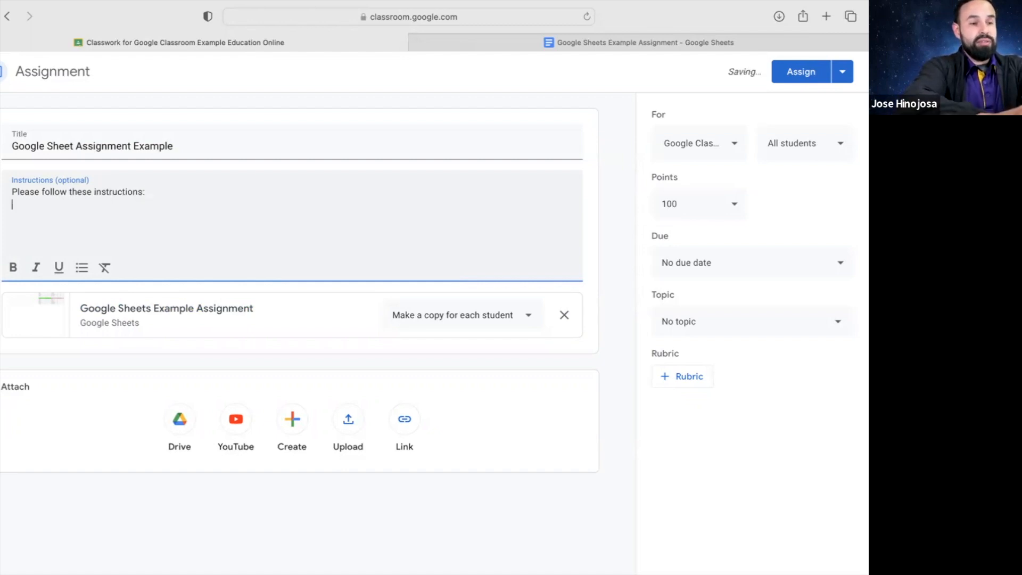
type("Ask for")
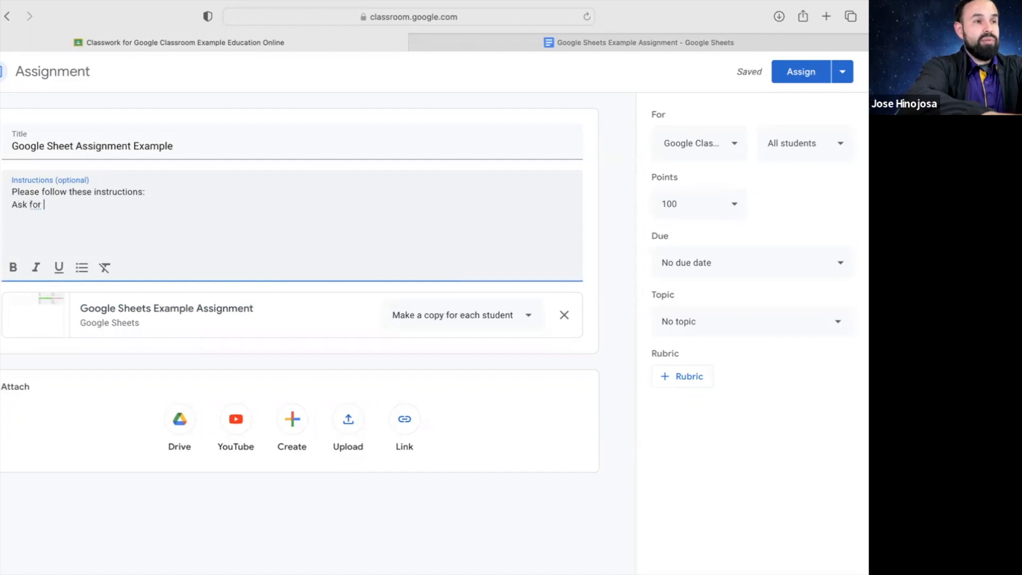
type(" and r")
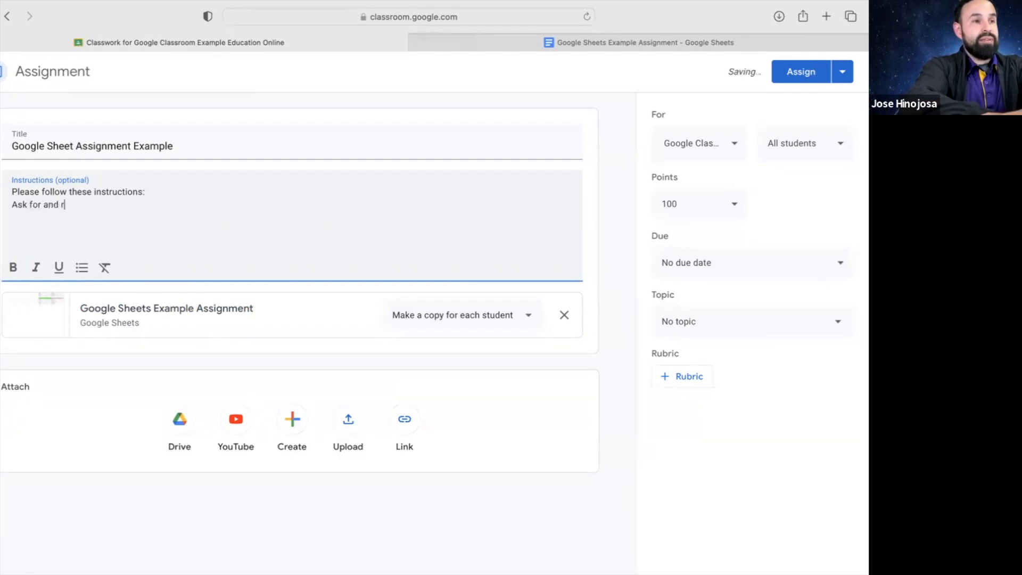
type("ecord")
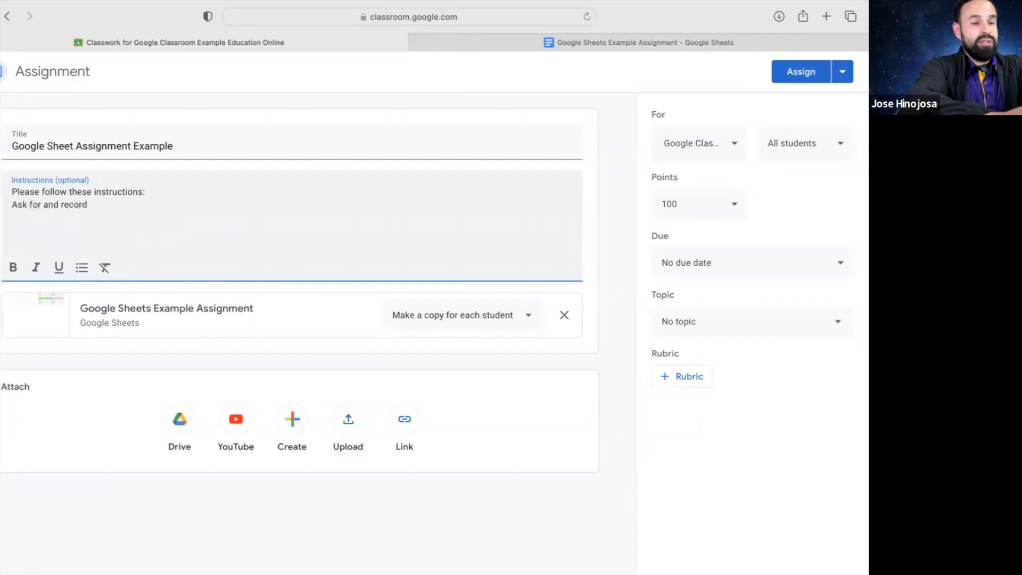
type(" your answer")
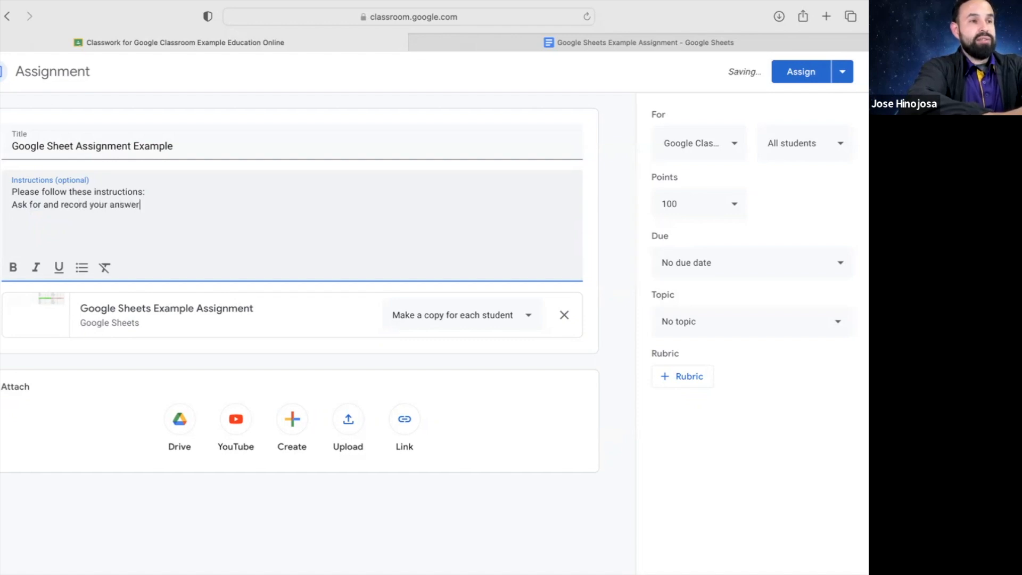
type("s.")
key("Return")
type("Ask students for their name and shoe s")
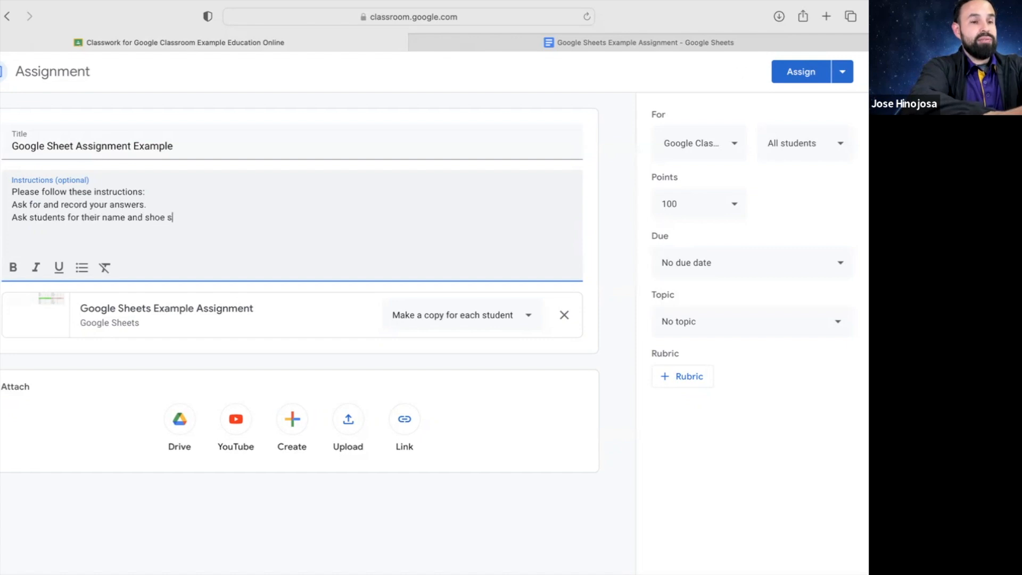
type(".")
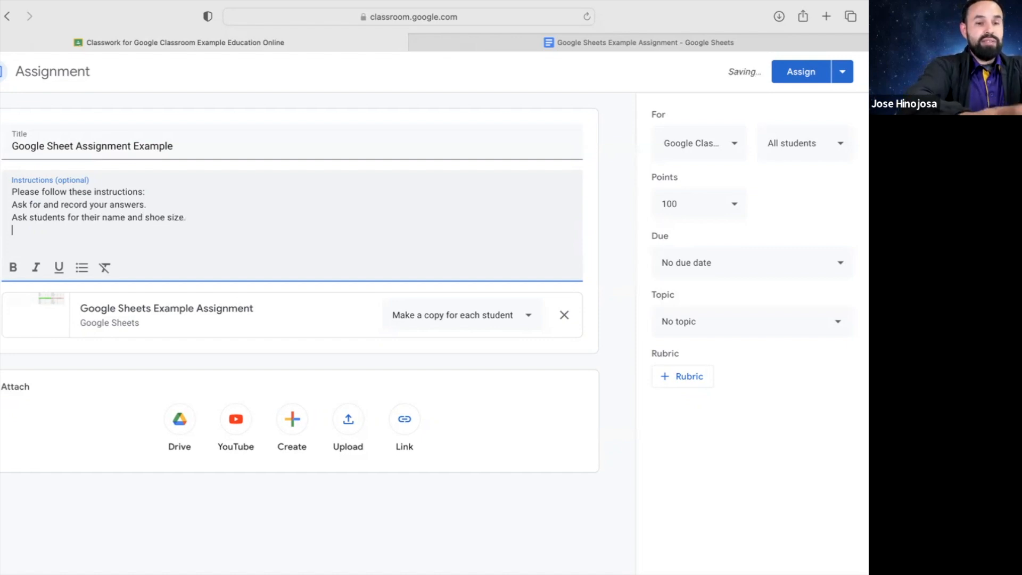
type(" Fill in the c")
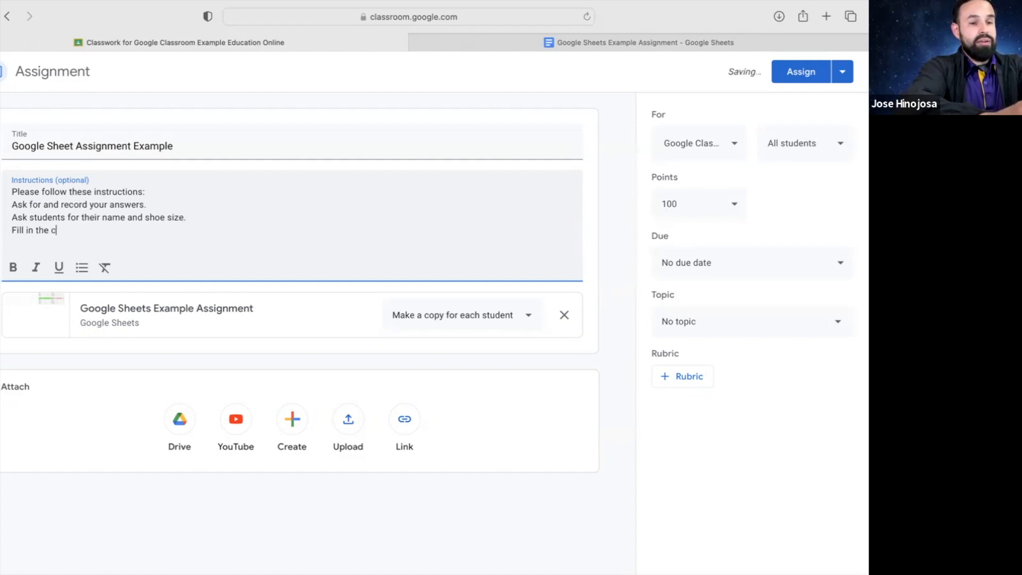
type("ode that c")
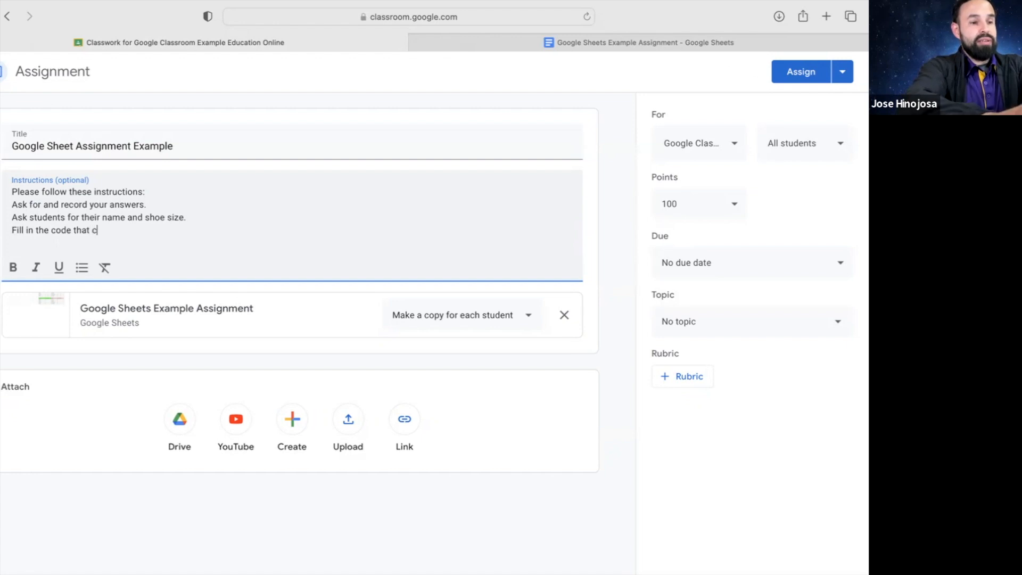
type("orrespo")
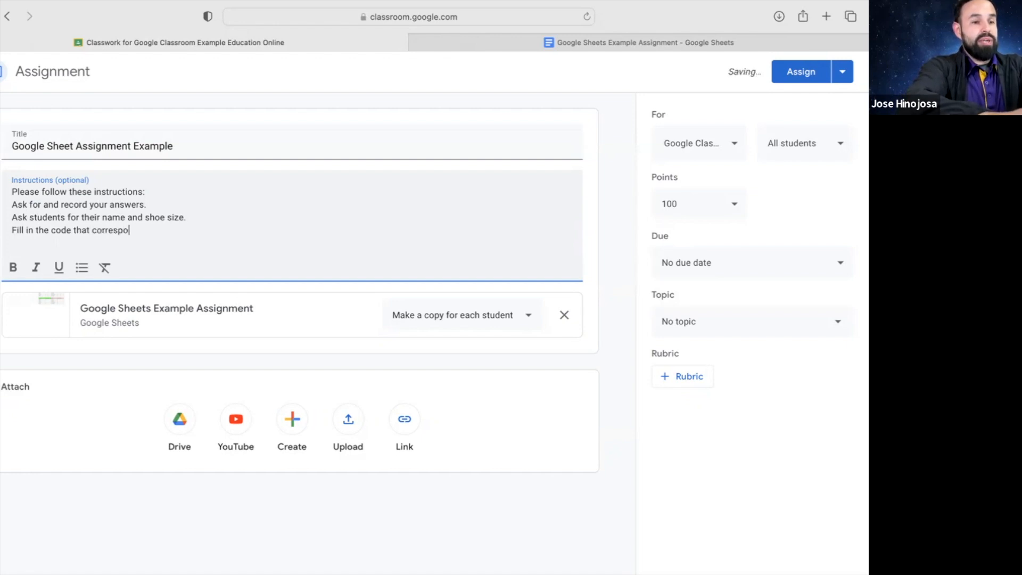
type("nds to the ")
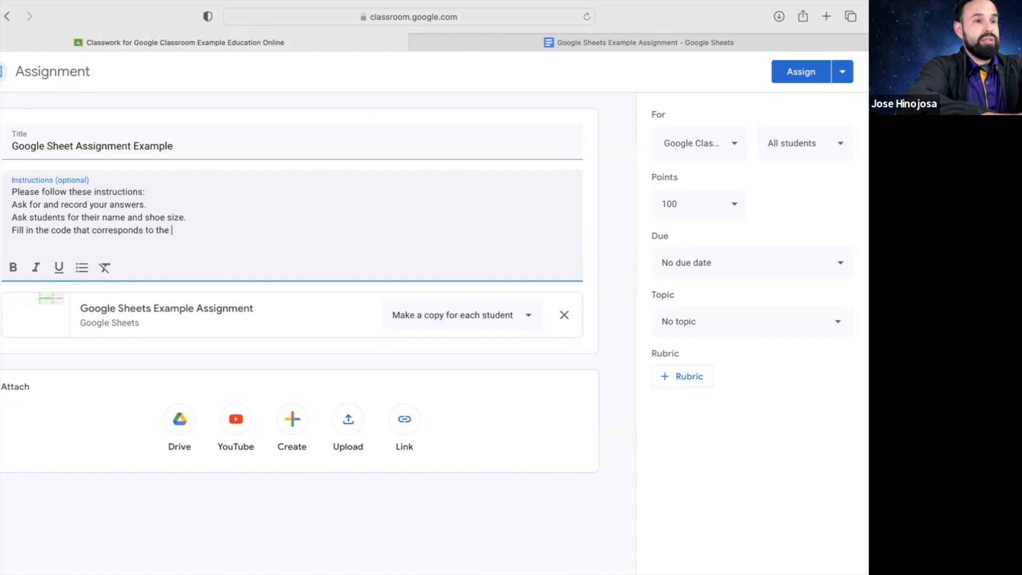
type("shoe size")
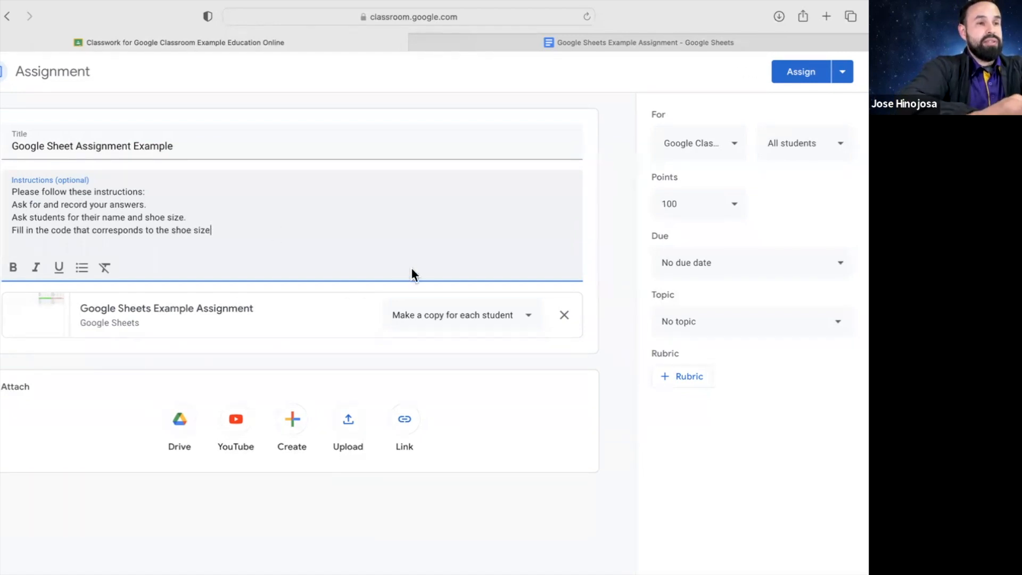
After checking the spreadsheet, correct the last line to 'their shoe size' and add age
left_click(608, 39)
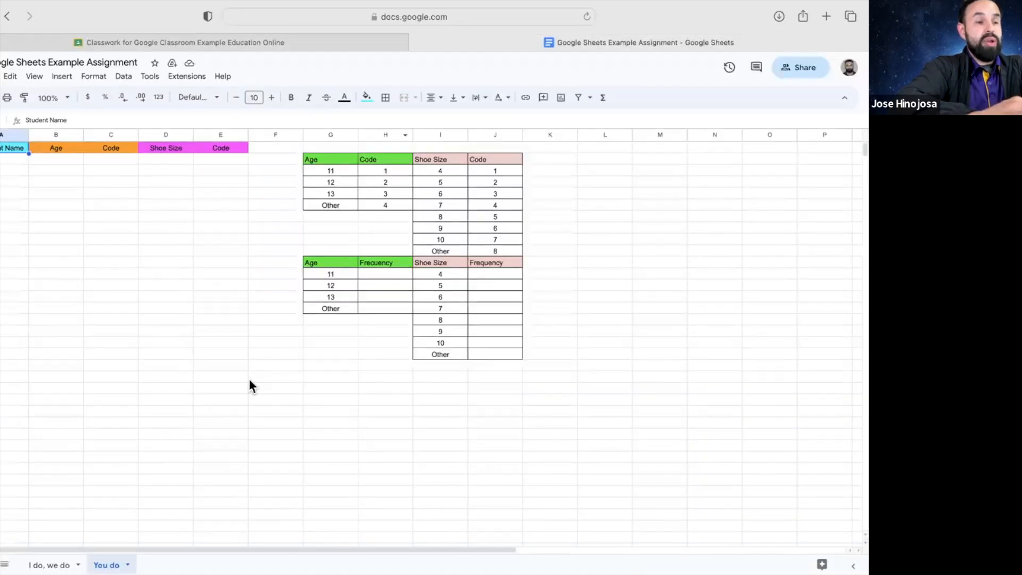
left_click(159, 43)
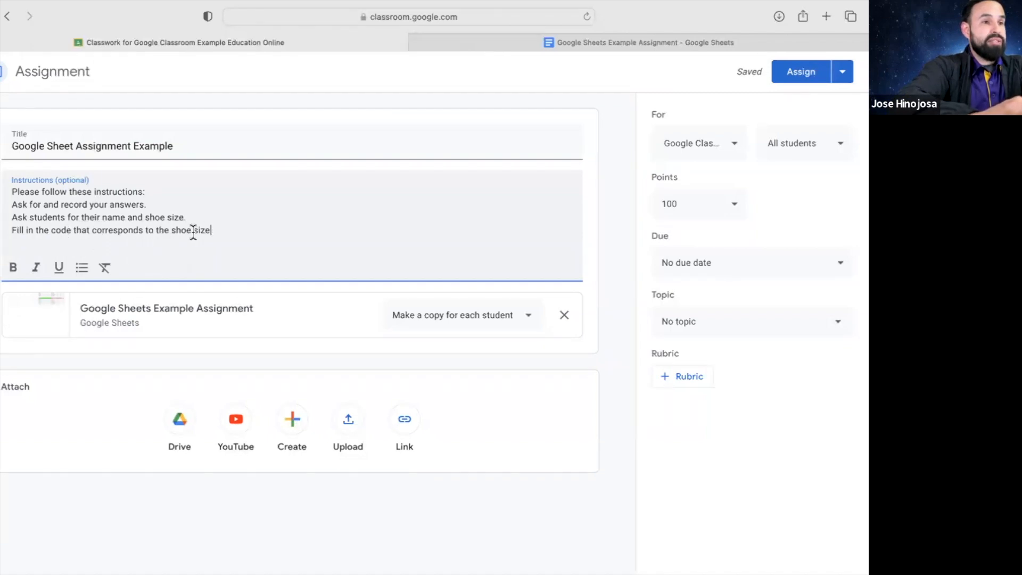
left_click(172, 230)
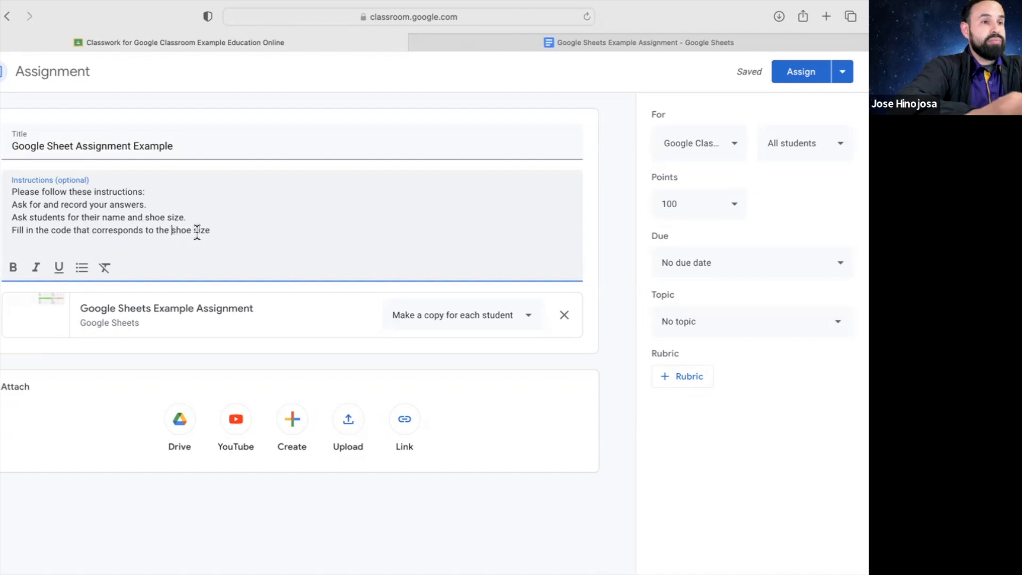
type("ir")
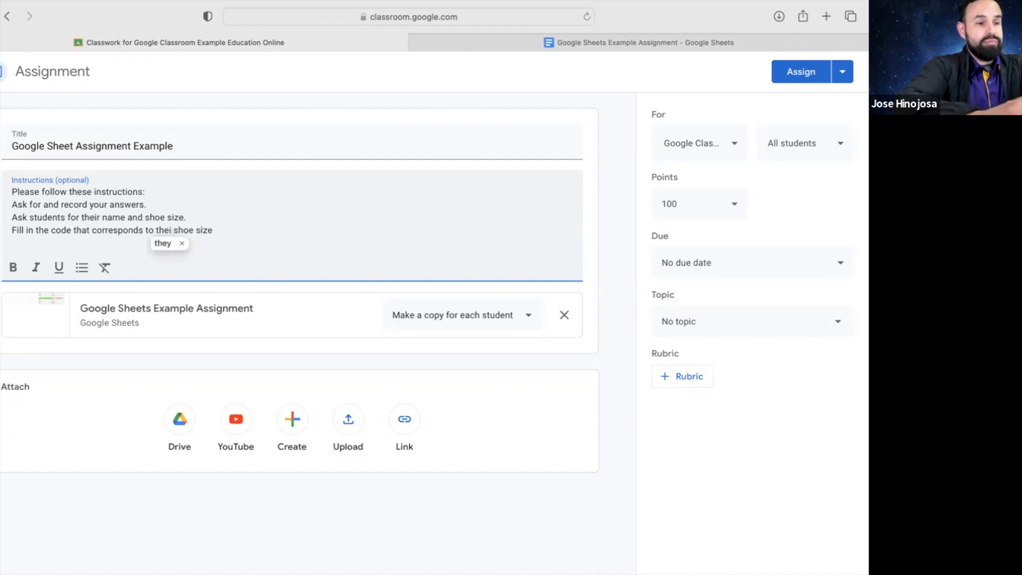
left_click(243, 228)
type("and age.")
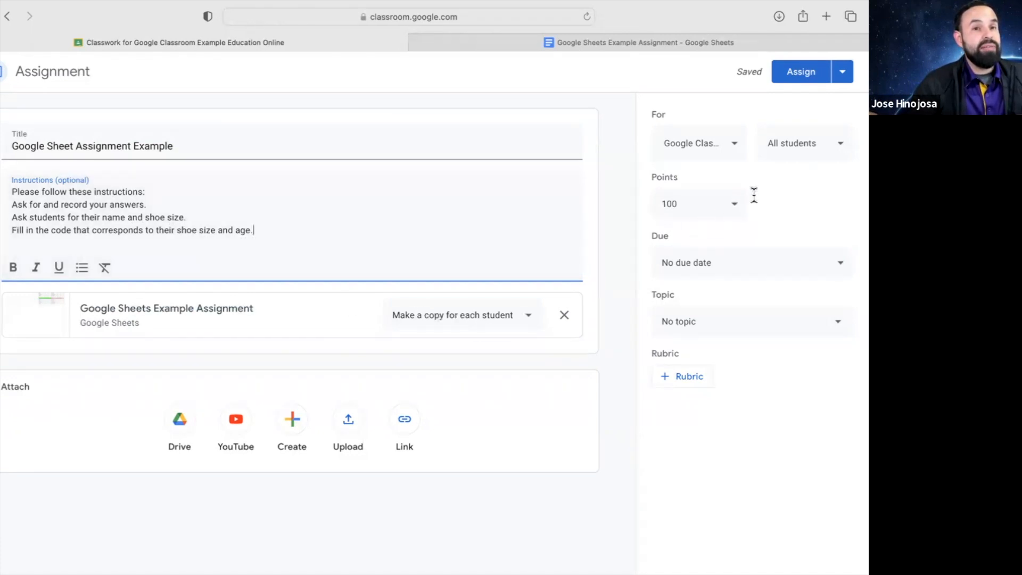
Confirm the class and all-students recipients, then set the due date to Wed, Mar 29, 11:59 PM
left_click(706, 152)
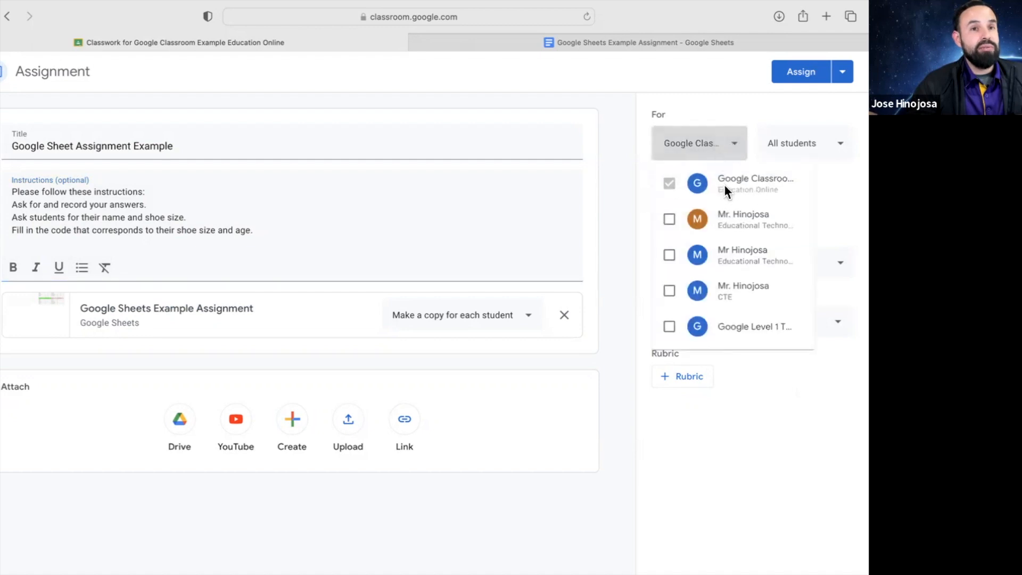
left_click(842, 187)
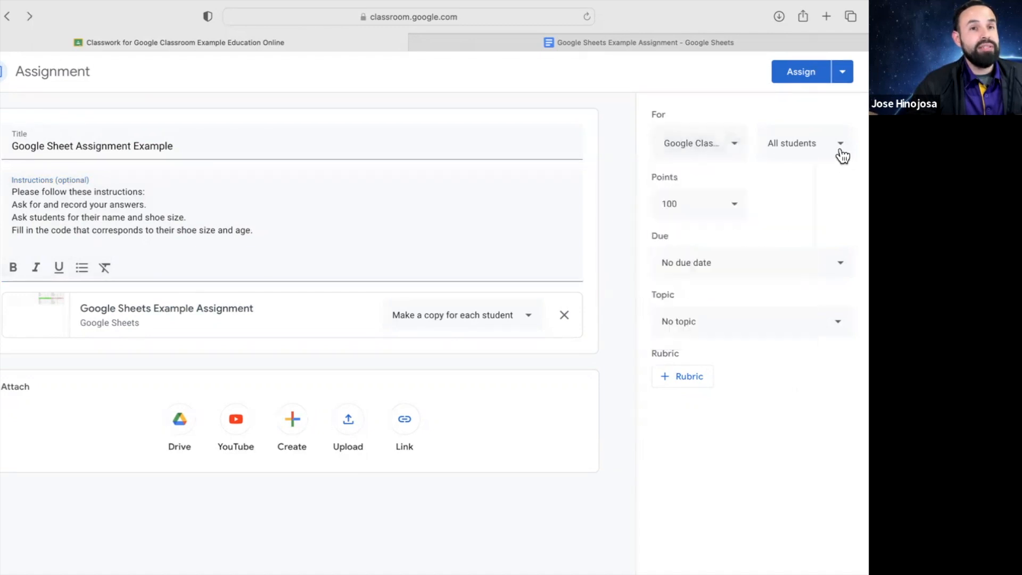
left_click(840, 152)
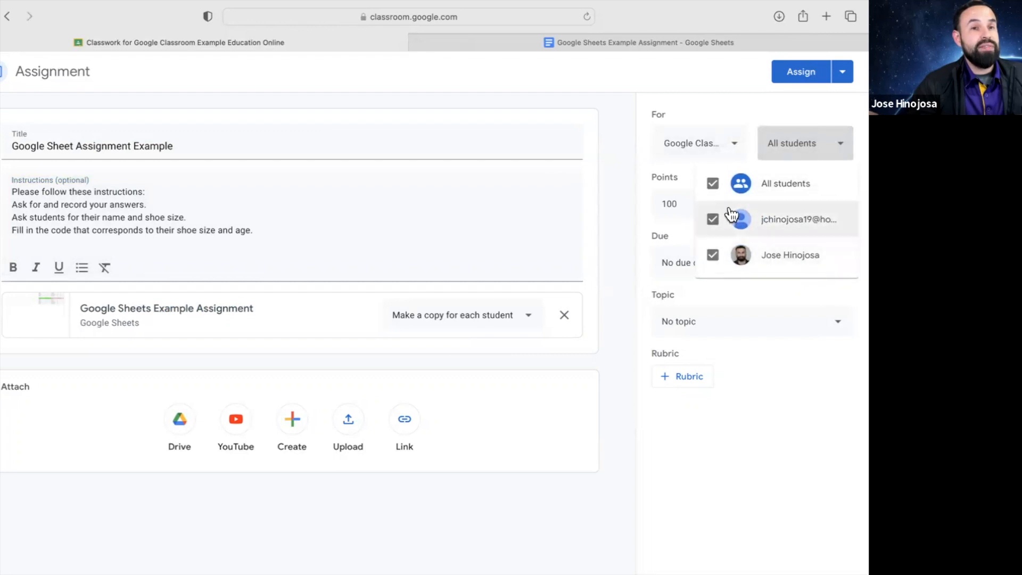
left_click(729, 103)
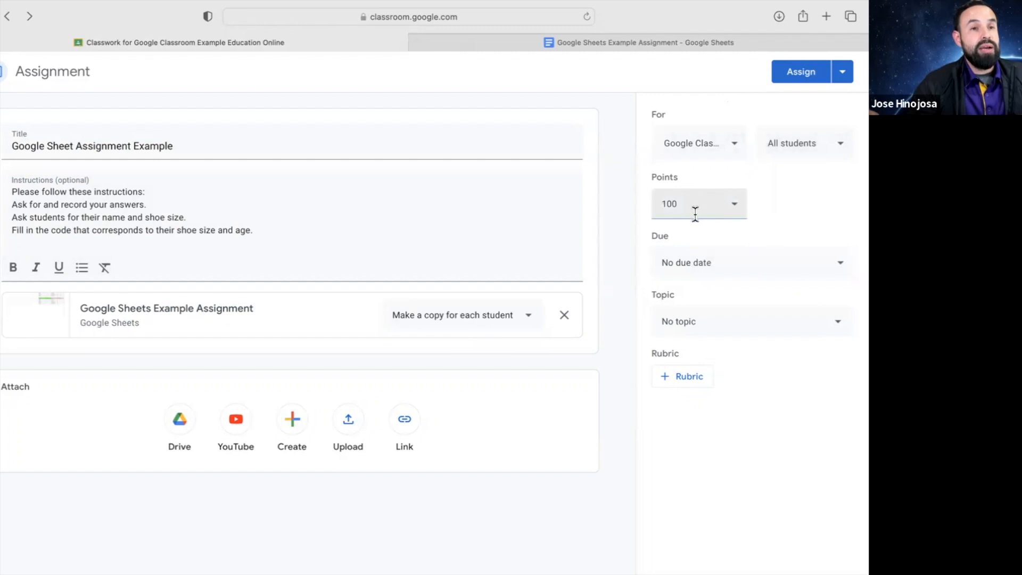
left_click(742, 262)
left_click(740, 320)
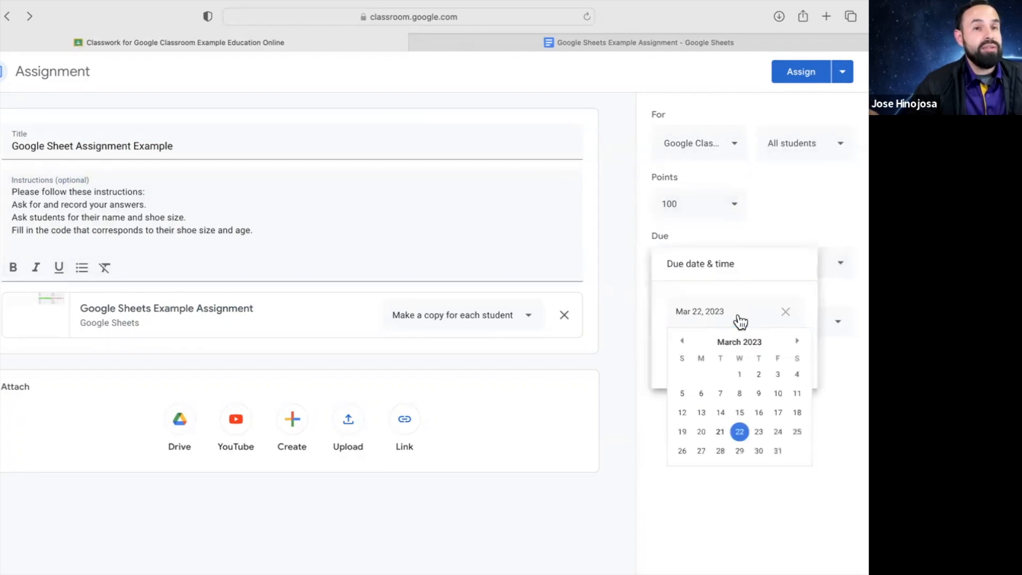
left_click(740, 452)
left_click(737, 367)
left_click(736, 413)
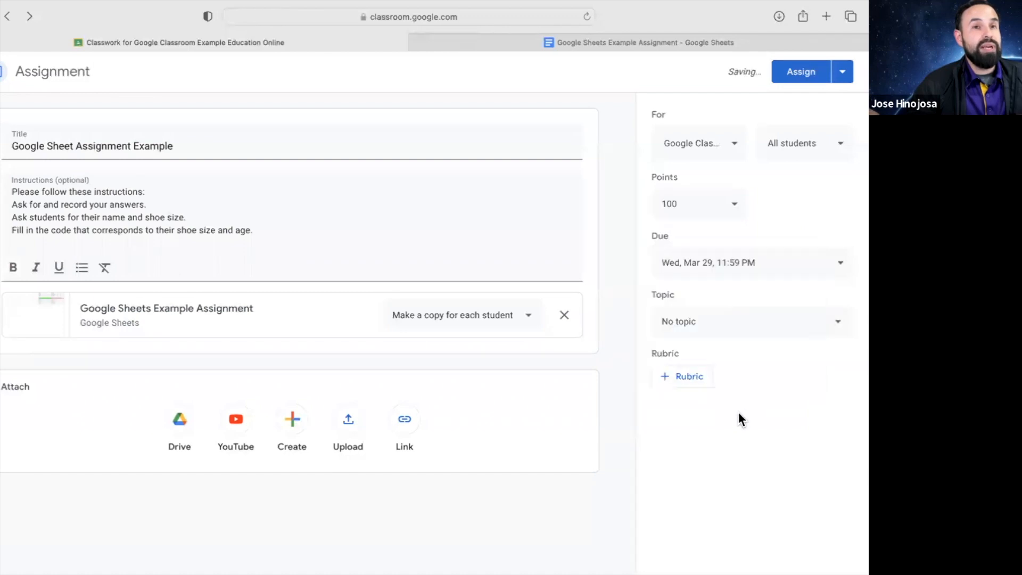
Create and assign the new topic 'Google Sheets Assignment'
left_click(746, 334)
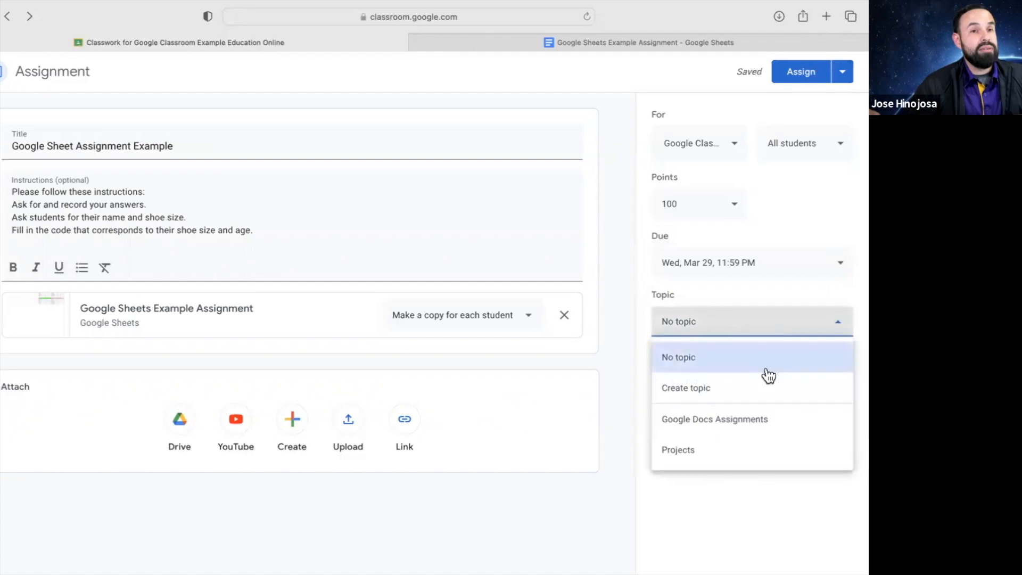
left_click(726, 394)
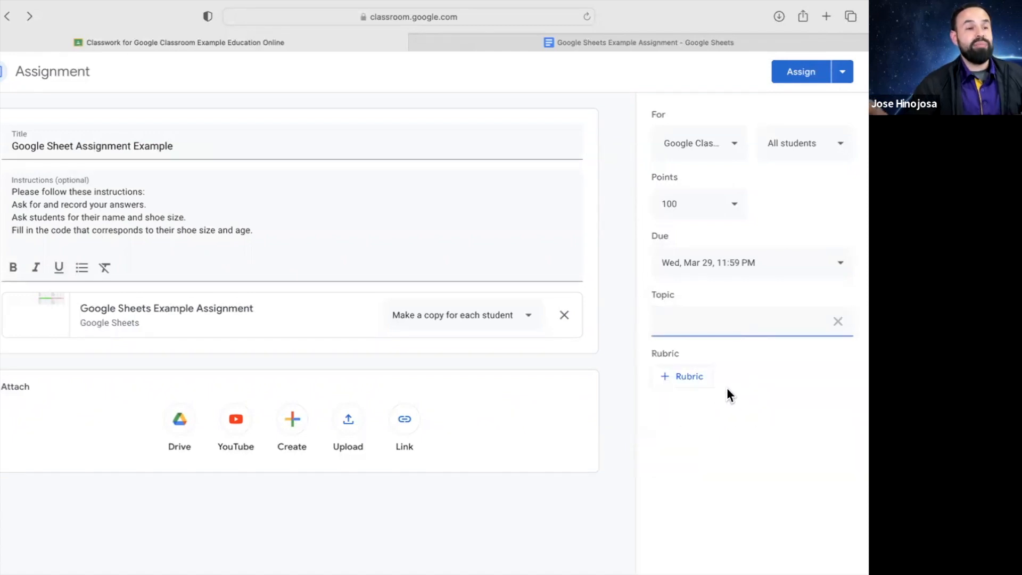
type("Google ")
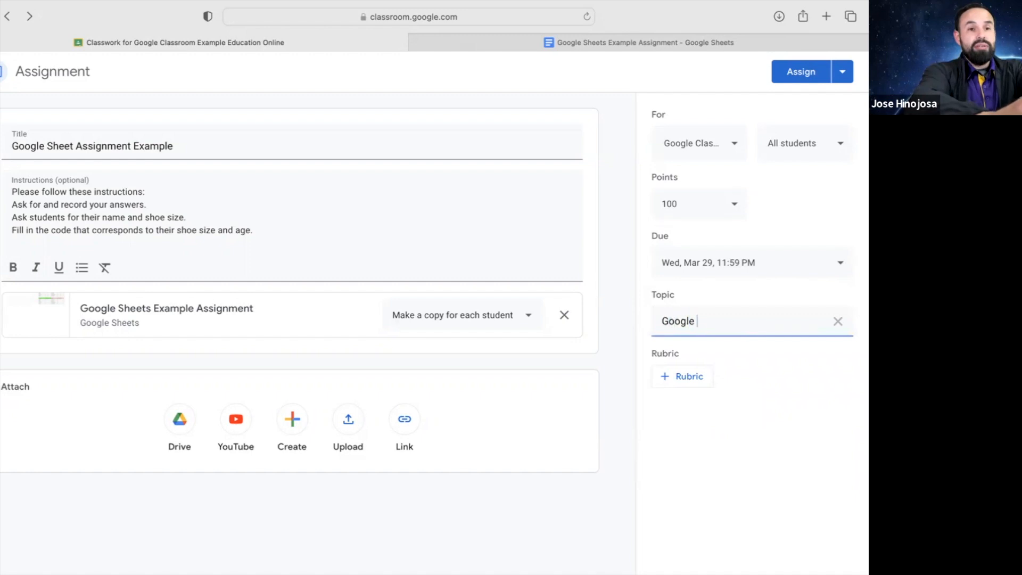
type("Sheets ")
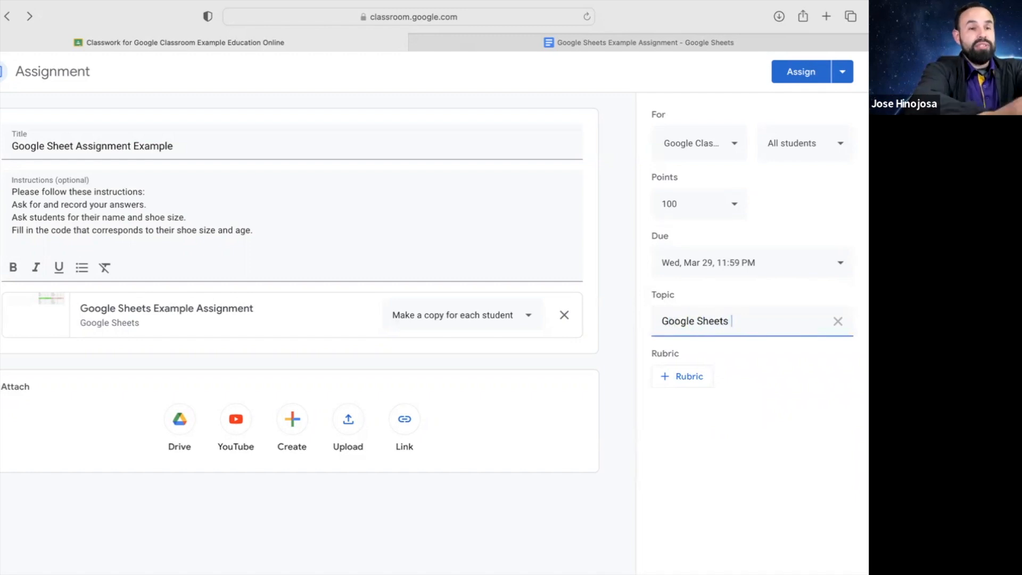
type("Assignments")
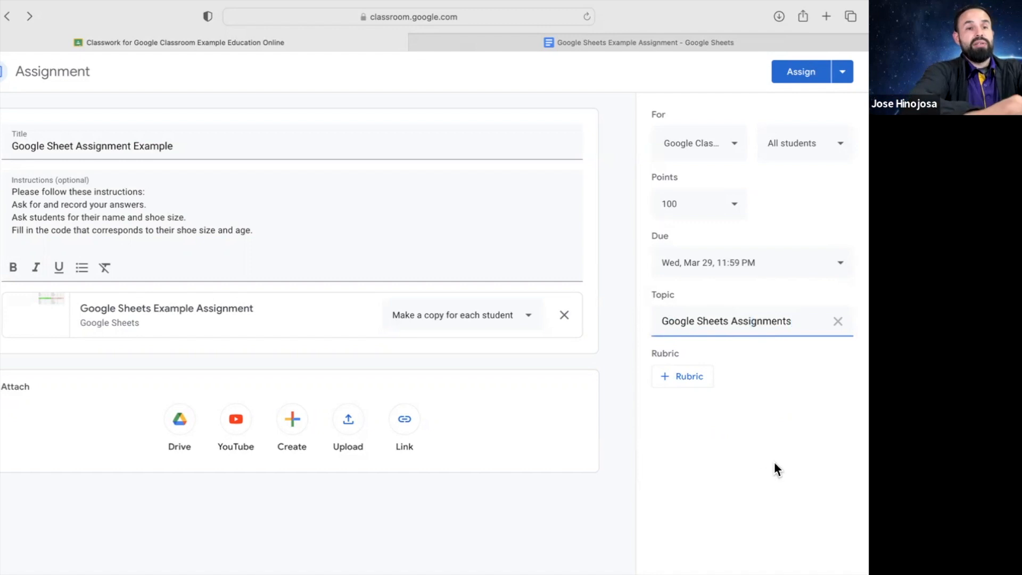
left_click(774, 462)
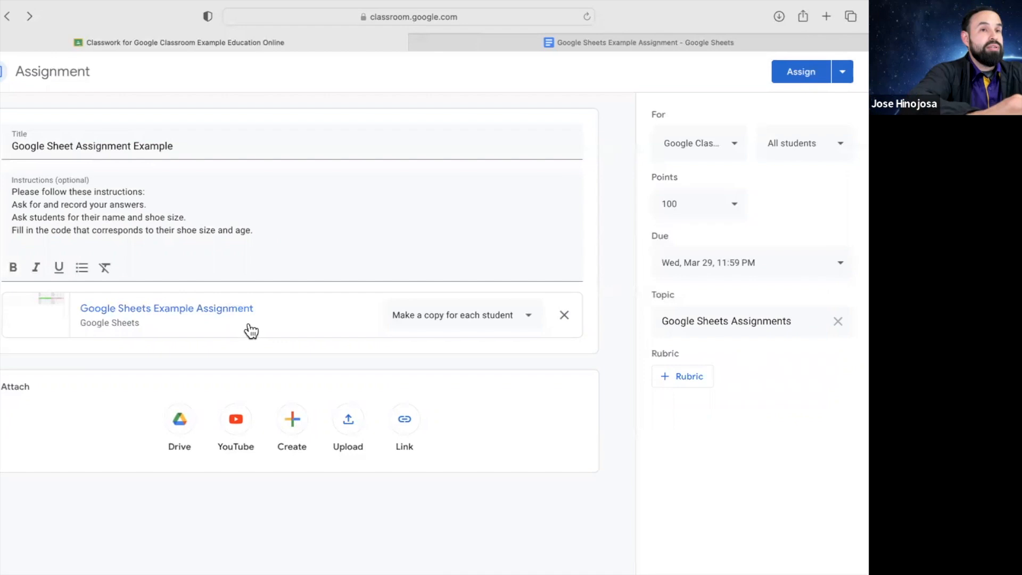
left_click(630, 46)
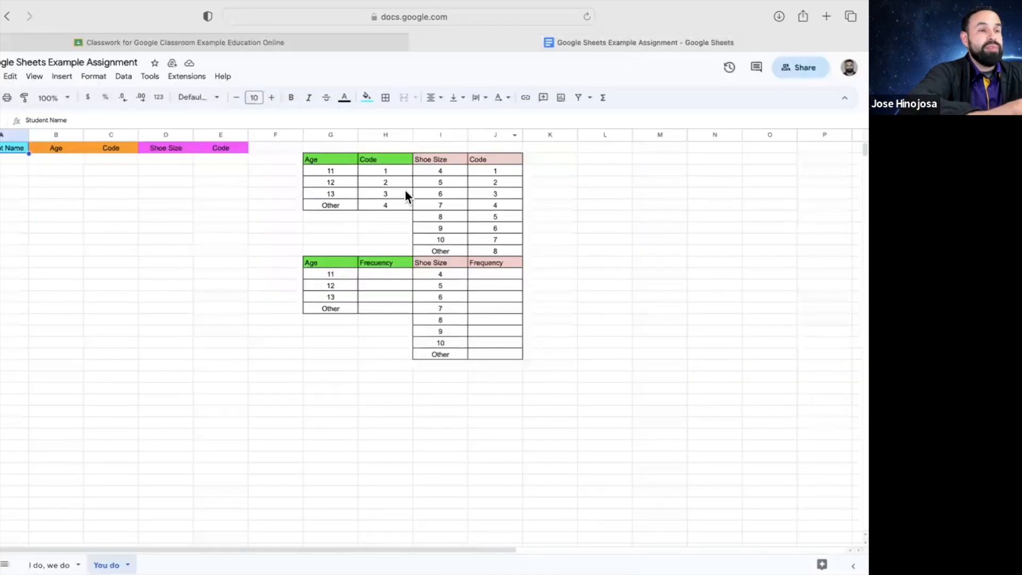
left_click(49, 565)
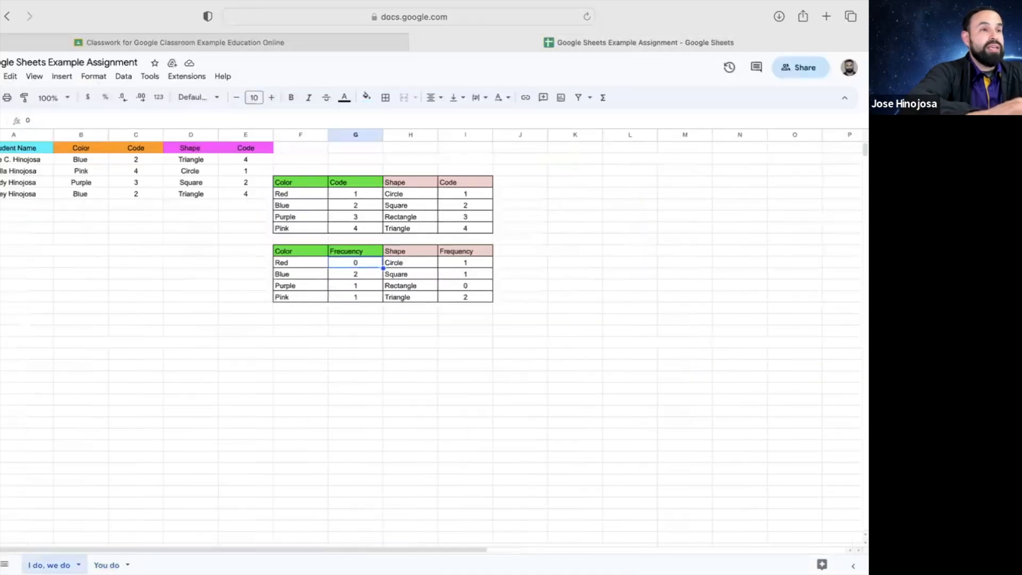
left_click(106, 565)
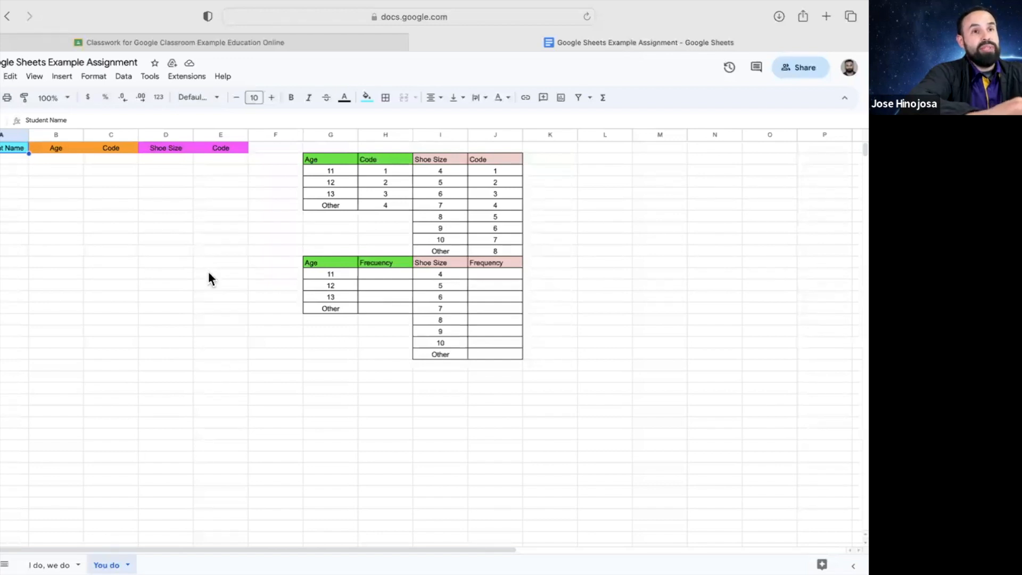
left_click(260, 42)
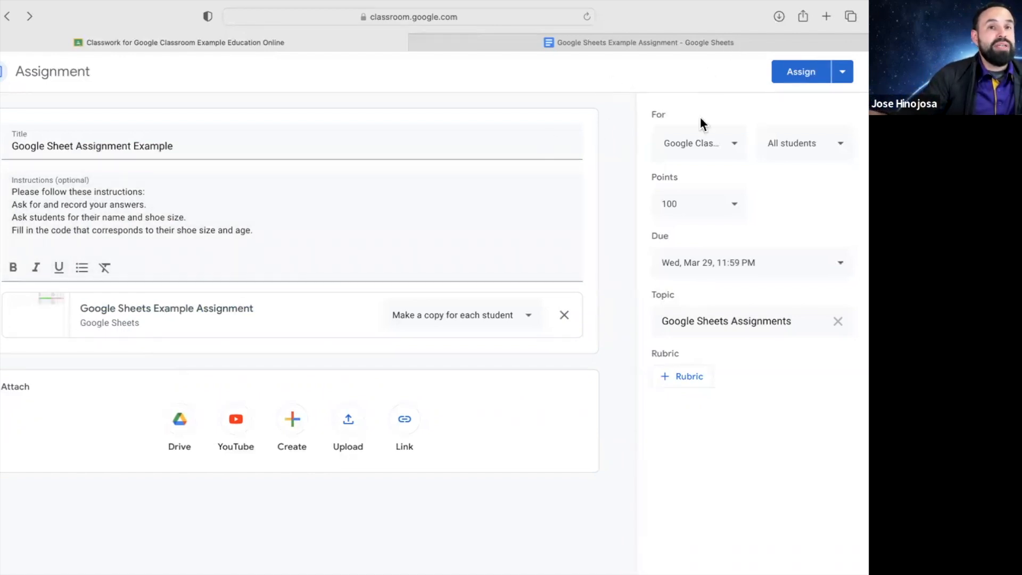
left_click(842, 78)
Skip scheduling and assign the post to students immediately
left_click(833, 97)
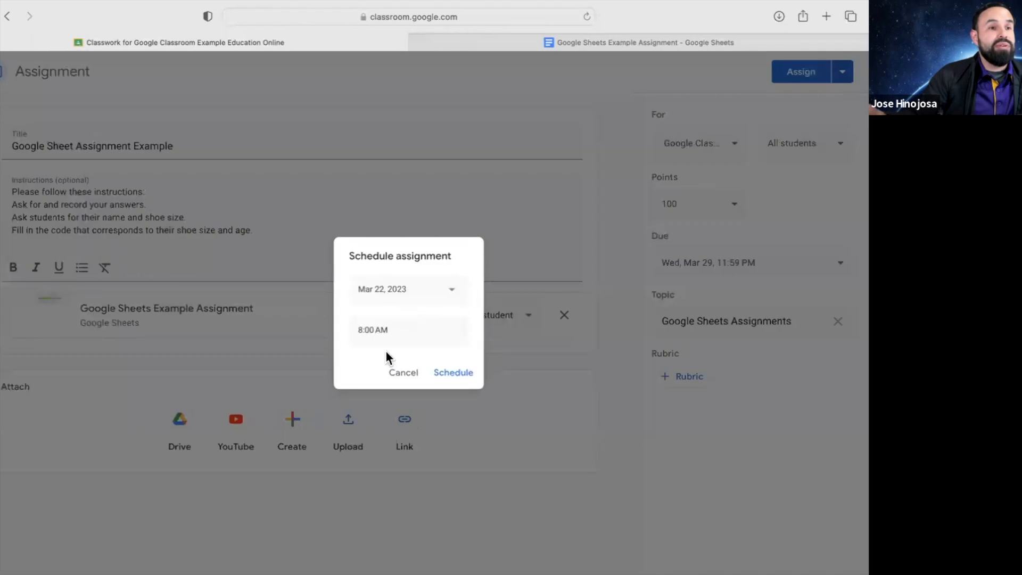
left_click(408, 376)
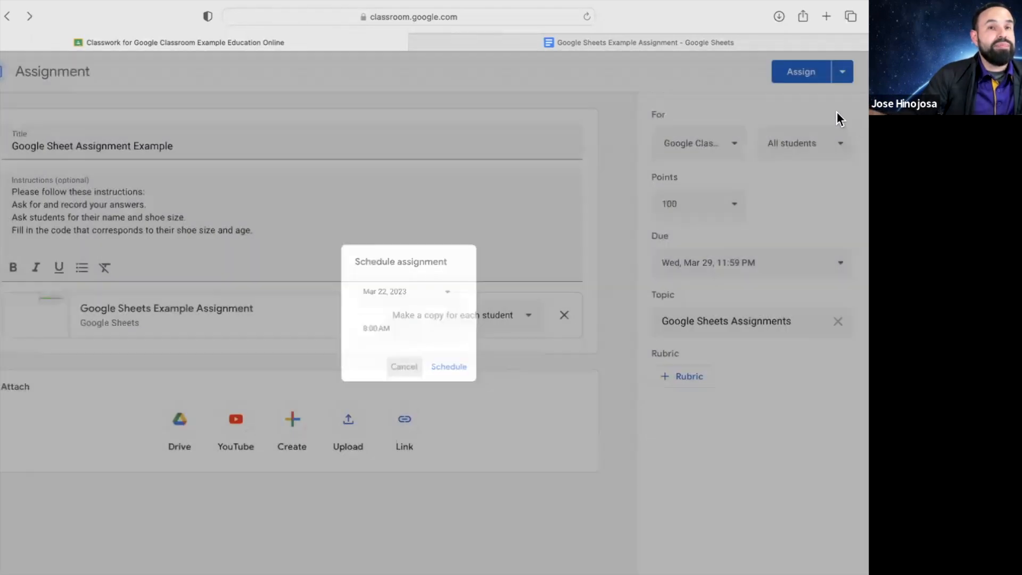
left_click(807, 72)
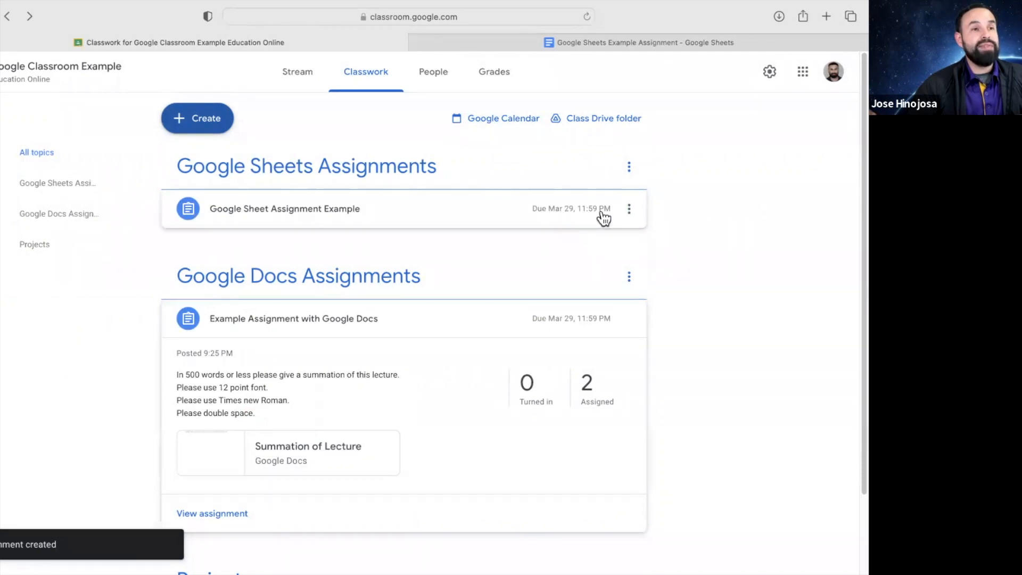
Expand the posted assignment and view its Student work and Instructions, then open the attached spreadsheet
left_click(472, 219)
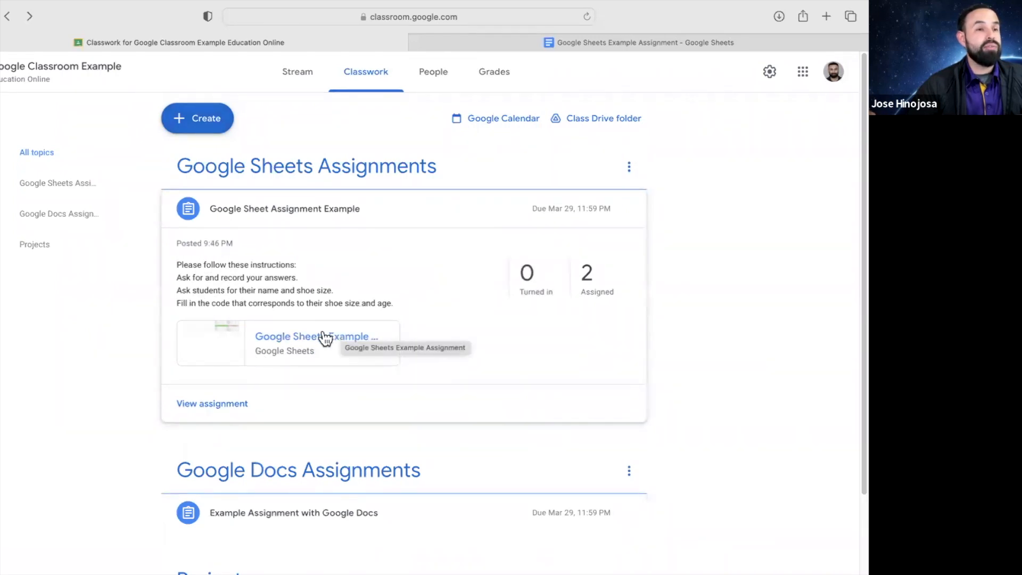
left_click(224, 406)
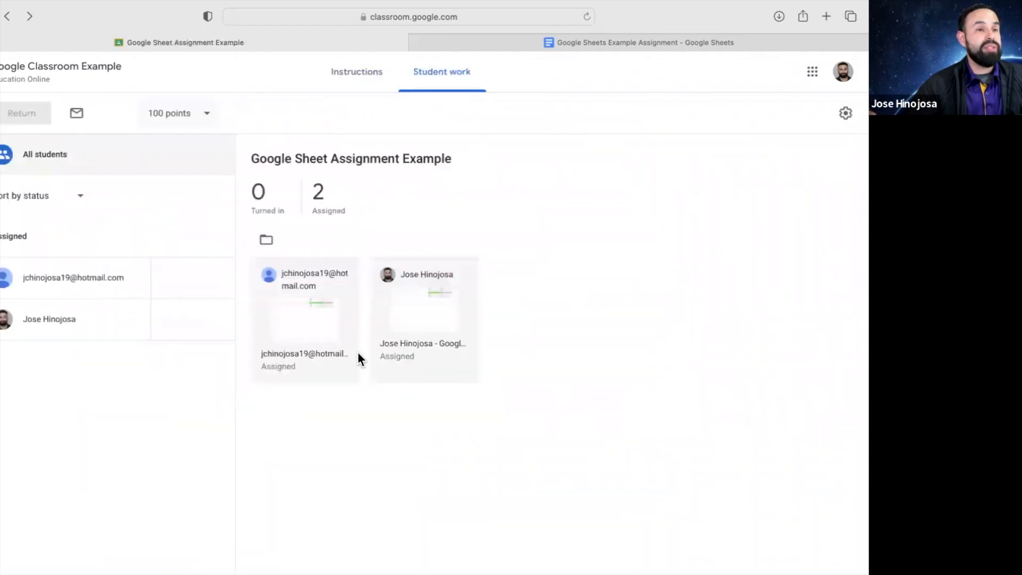
left_click(372, 80)
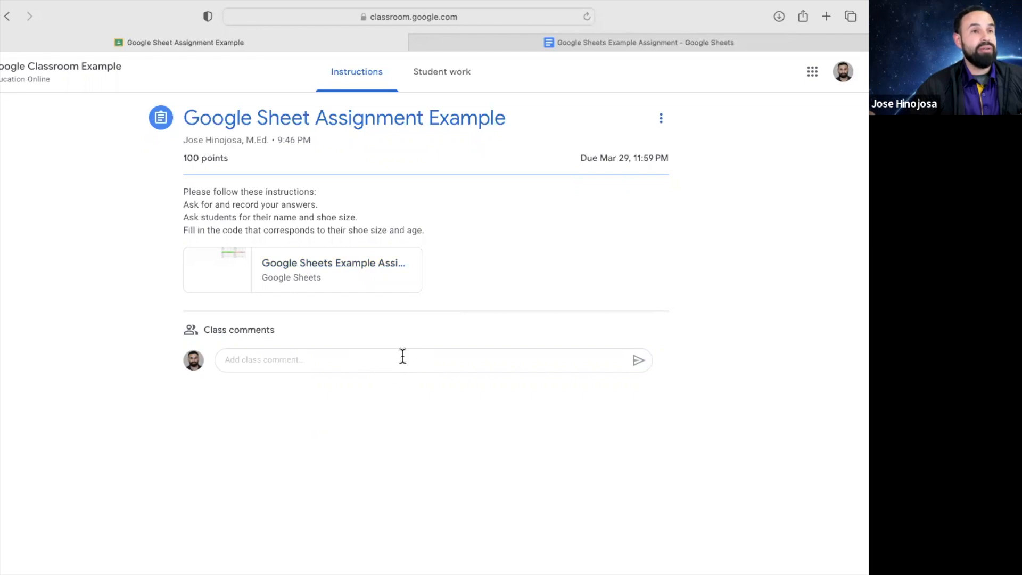
left_click(349, 269)
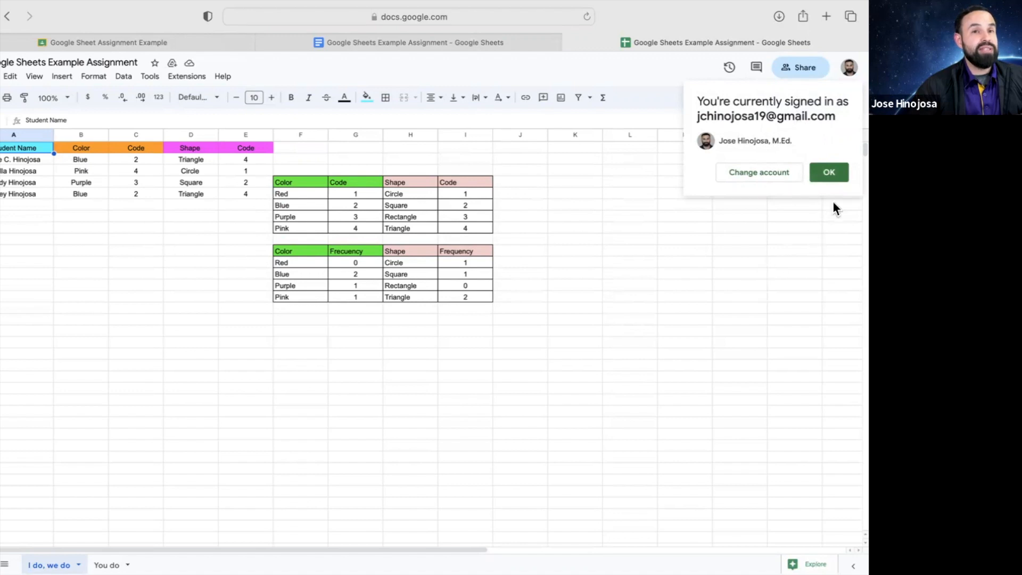
Dismiss the account notice, view the 'You do' sheet, then return to the class Stream
left_click(835, 172)
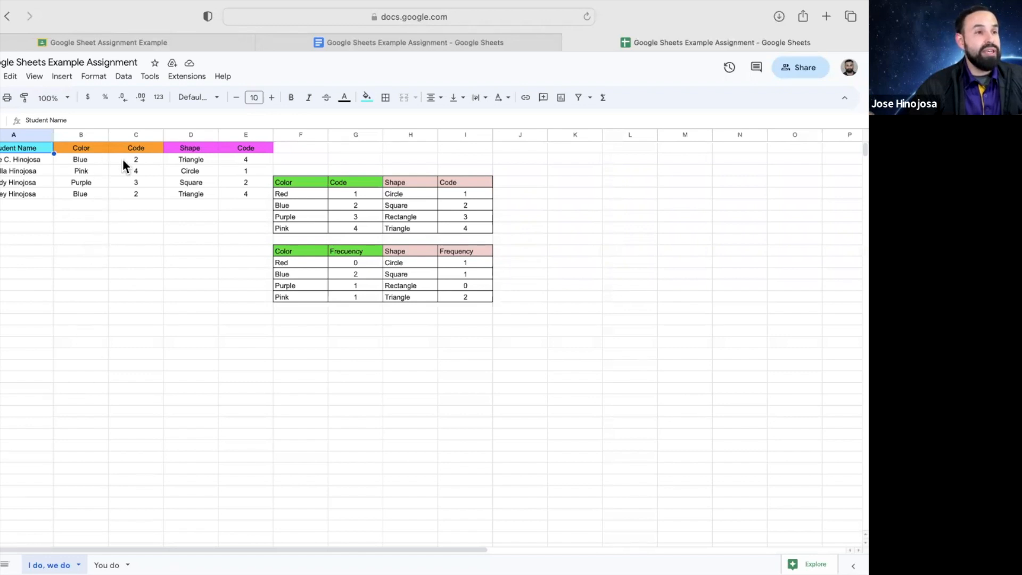
left_click(108, 564)
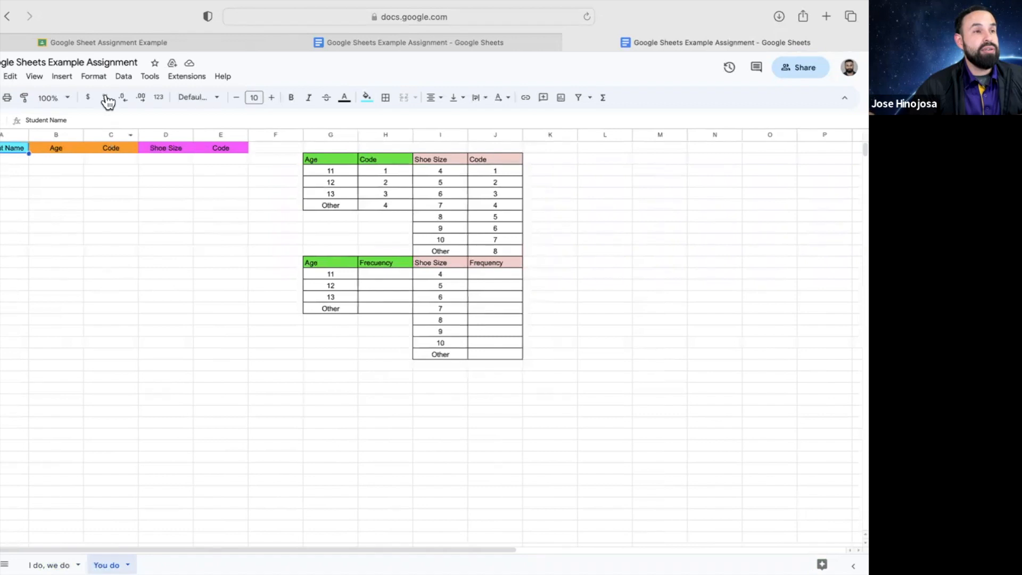
left_click(97, 44)
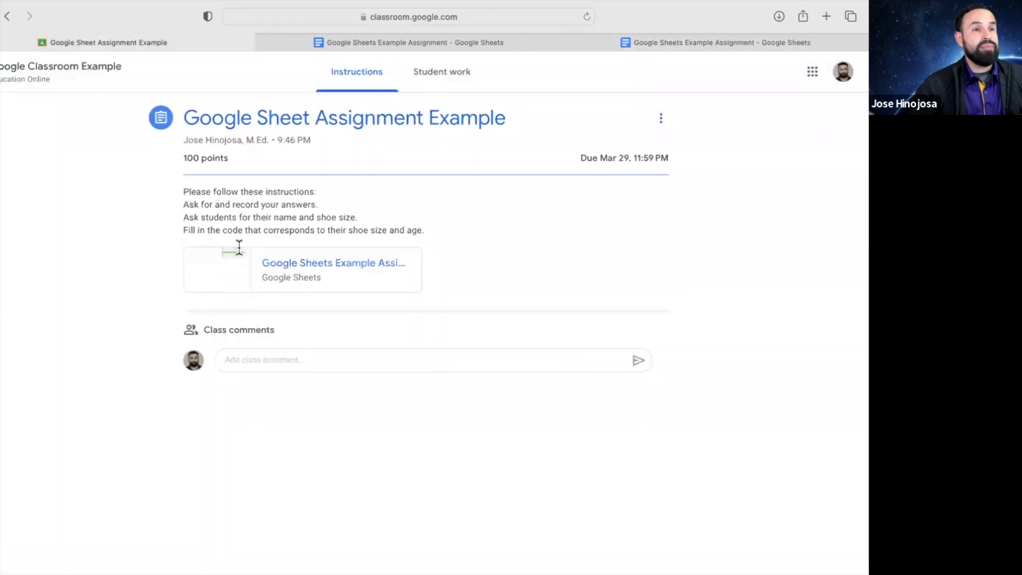
left_click(106, 72)
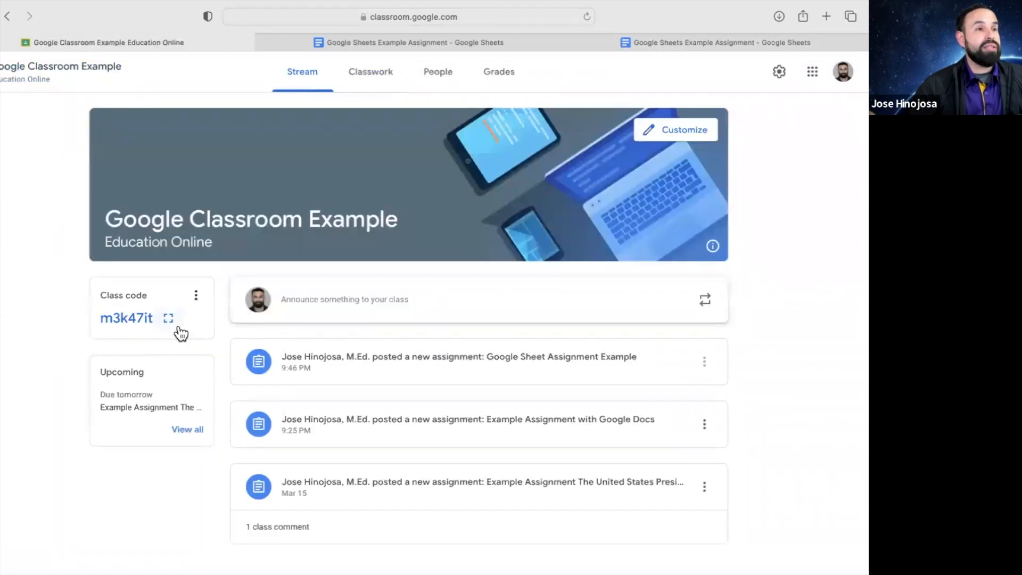